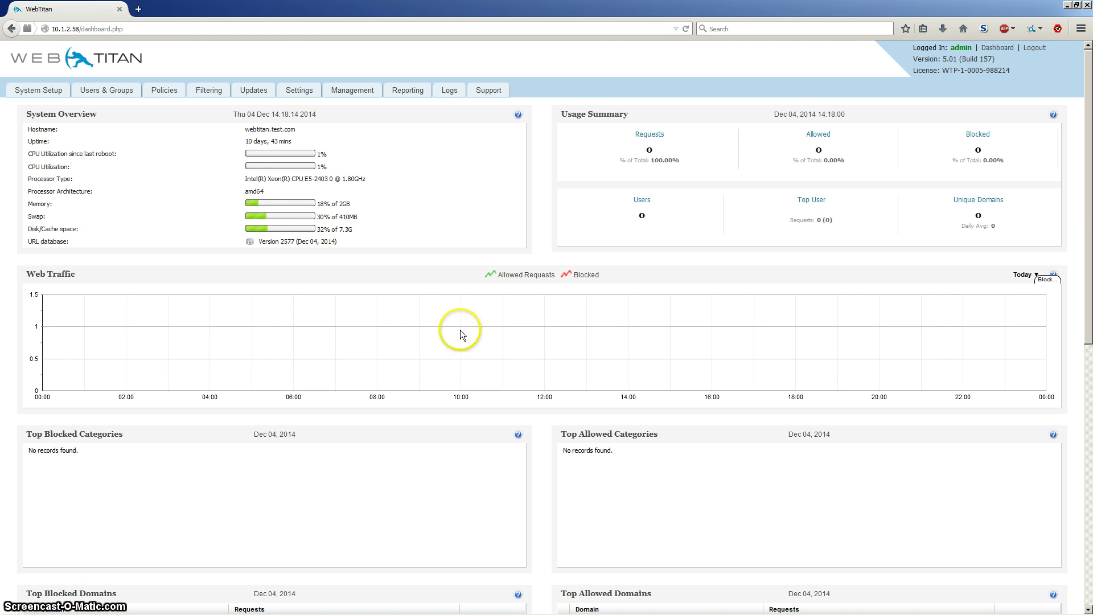
Open Policies > Global Settings to view policy direction and the YouTube for Schools option
left_click(167, 99)
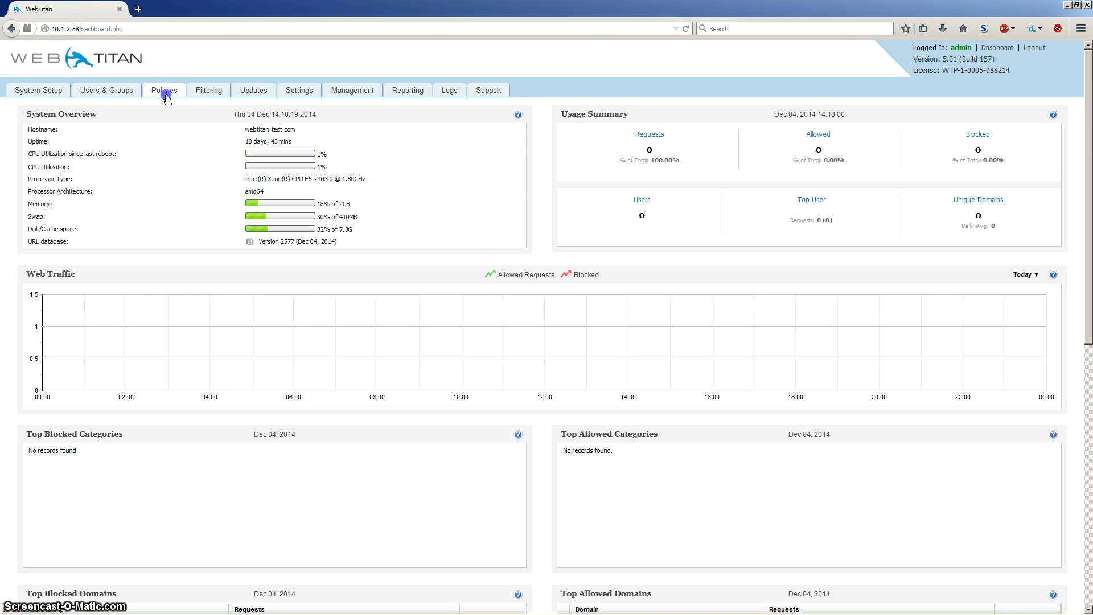
left_click(158, 108)
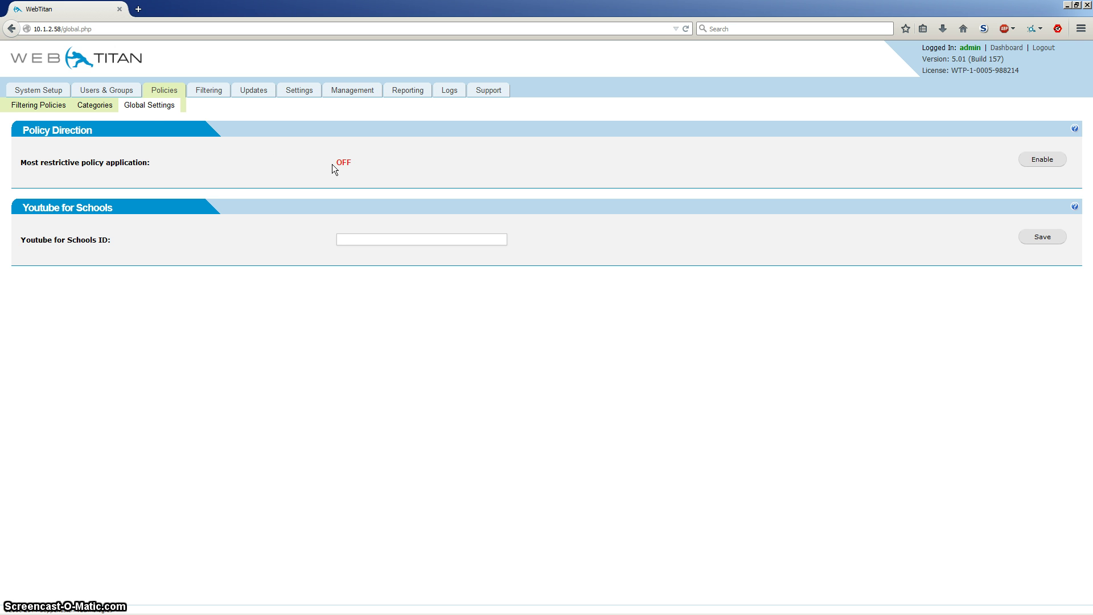
Edit the Default filtering policy and show its empty Non-Working Times schedule
left_click(44, 110)
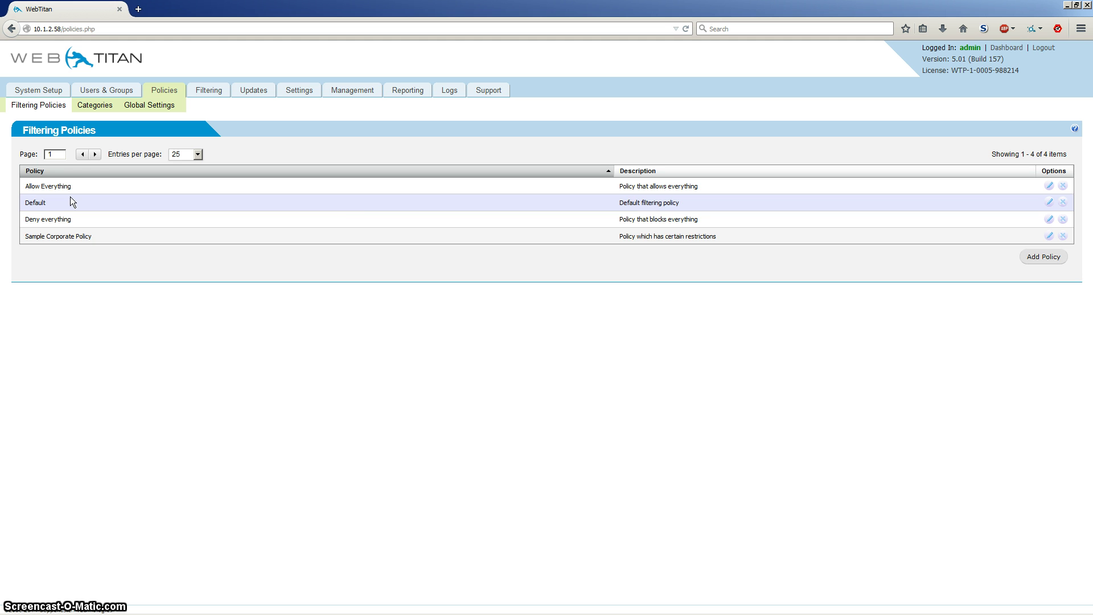
left_click(1052, 204)
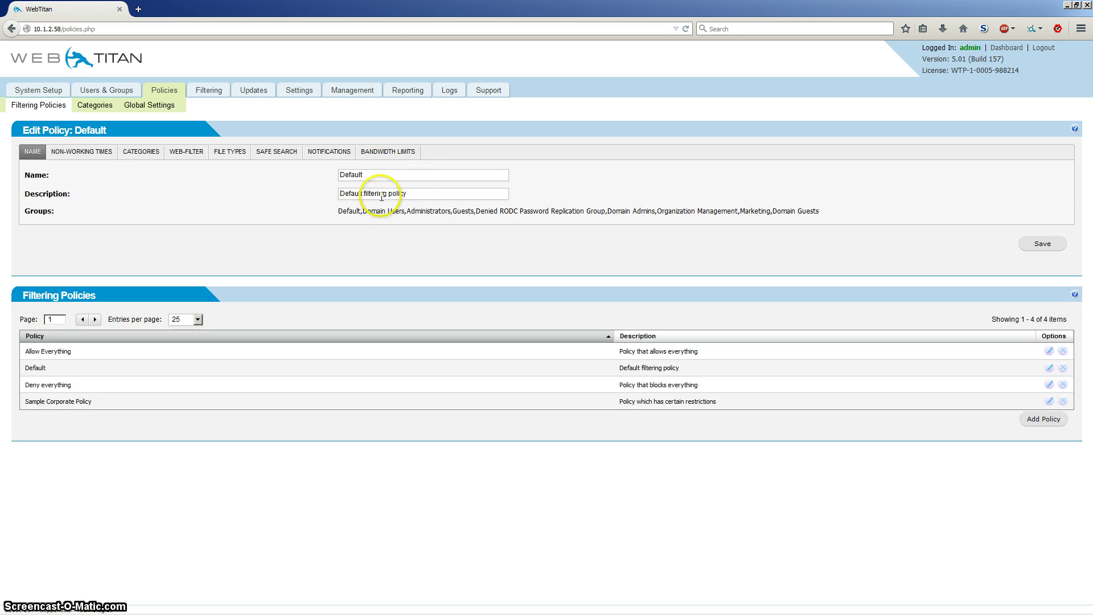
left_click(79, 152)
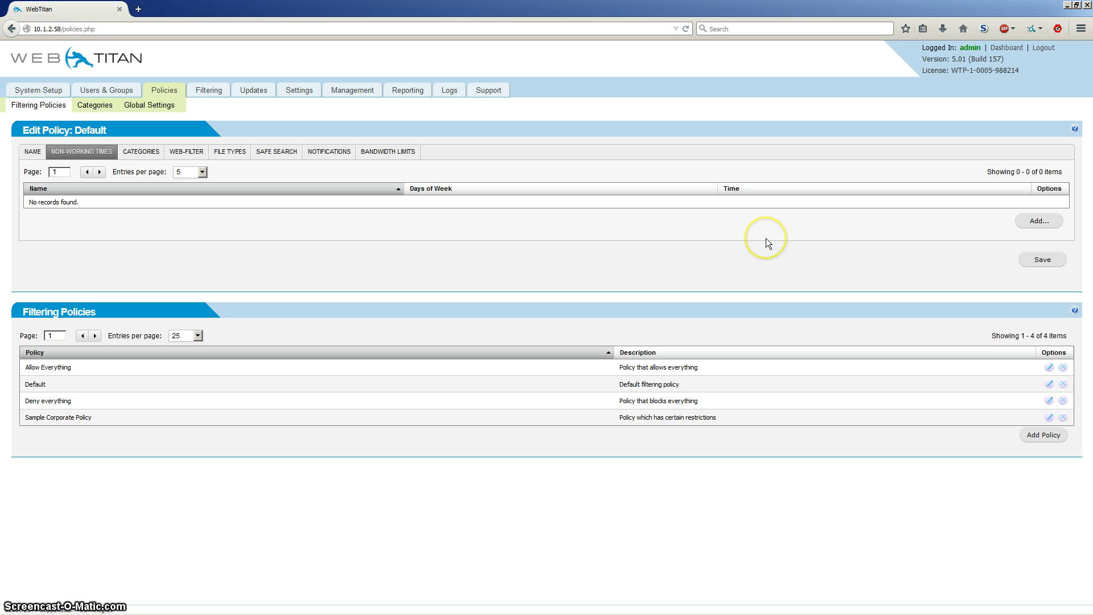
Save a 'Lunch' non-working period for Monday–Friday, 13:00 to 14:00, on the Default policy
left_click(1036, 224)
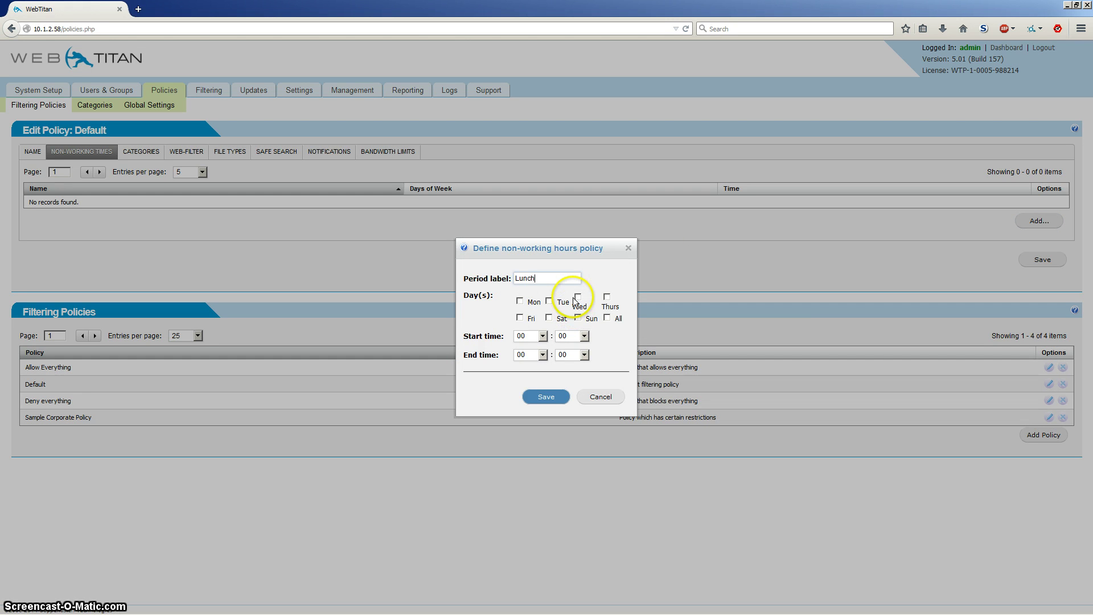
left_click(520, 302)
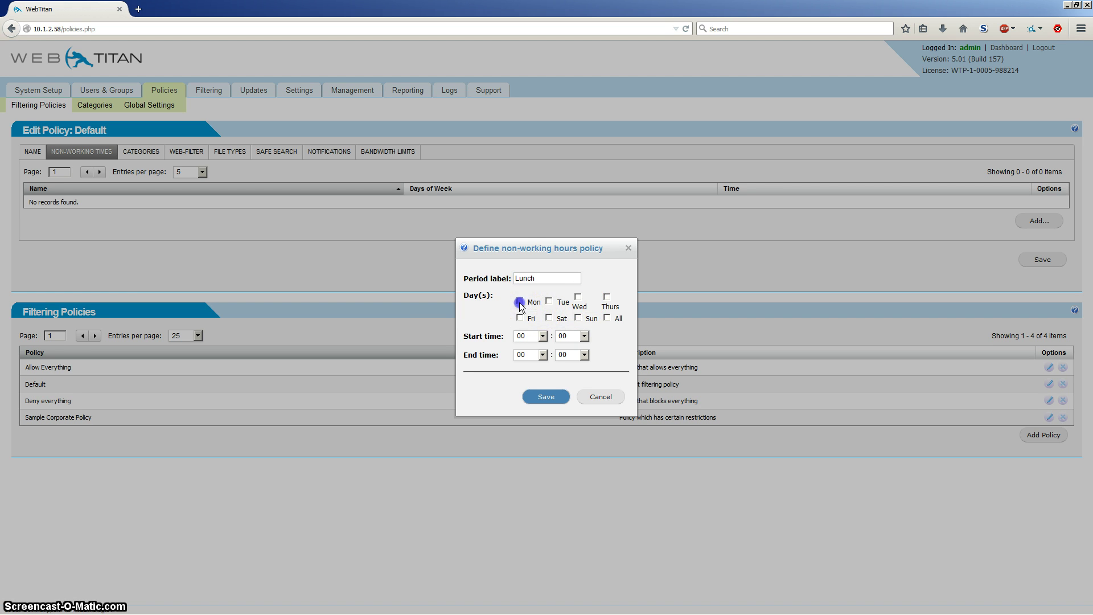
left_click(549, 302)
left_click(578, 297)
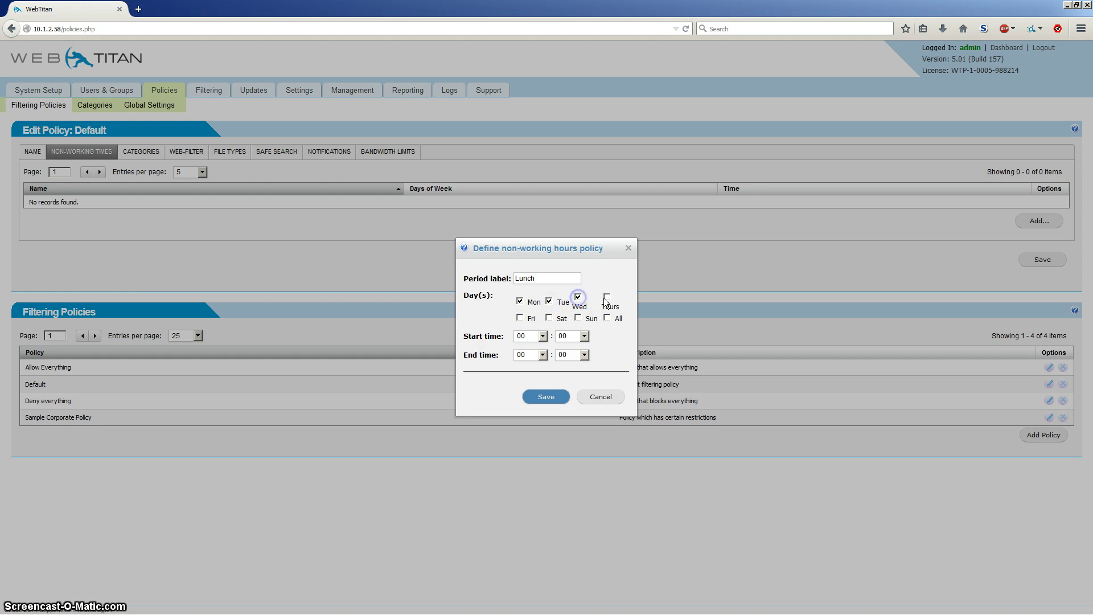
left_click(518, 319)
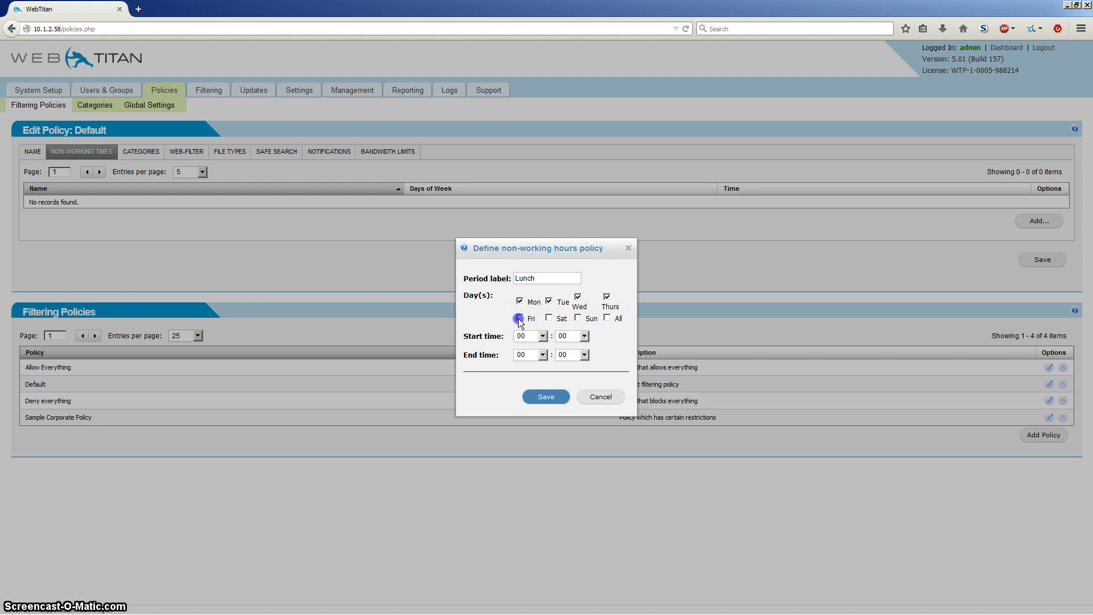
left_click(542, 336)
left_click(525, 459)
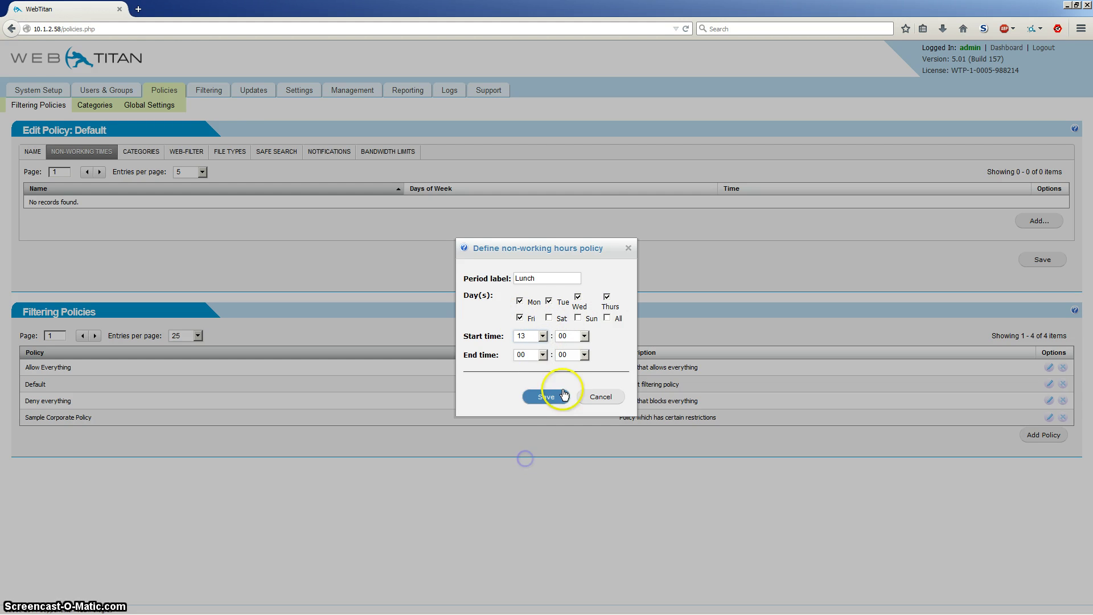
left_click(543, 355)
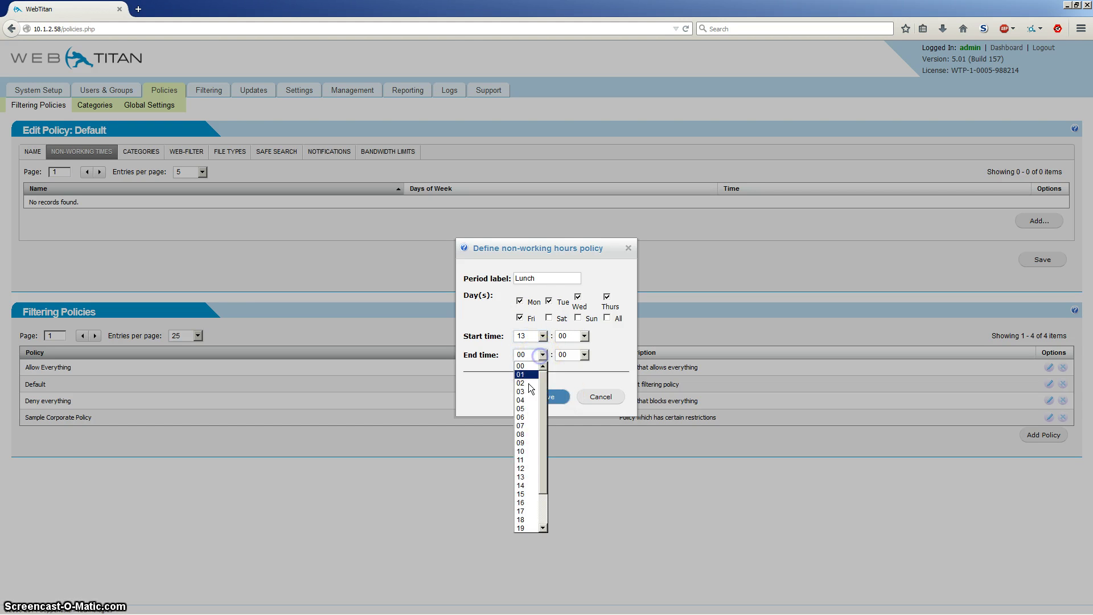
left_click(525, 486)
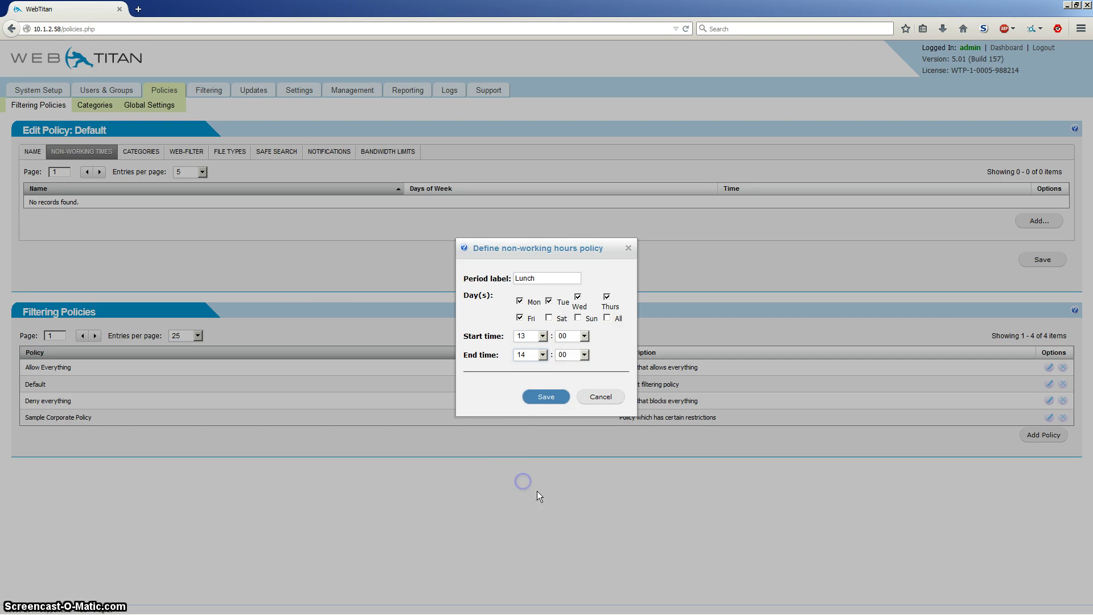
left_click(557, 399)
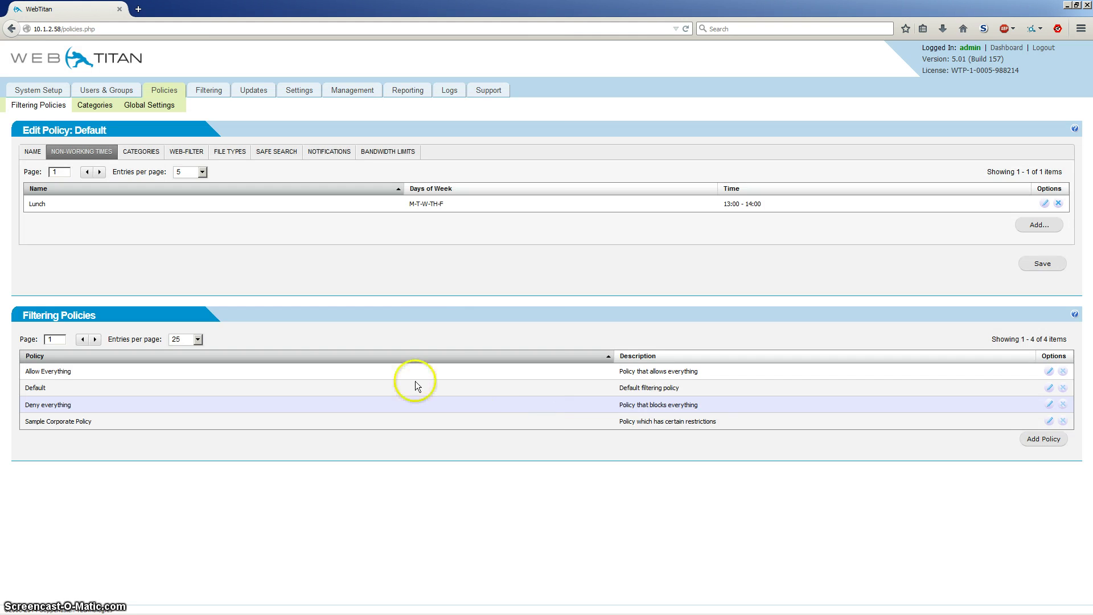
left_click(141, 152)
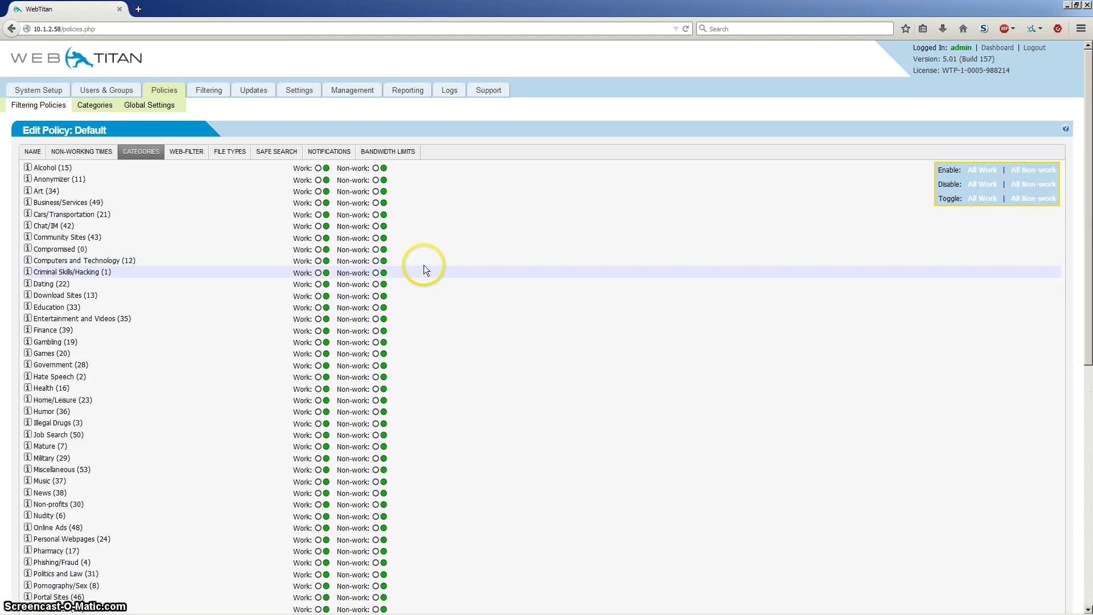
scroll(81, 434, "down", 3)
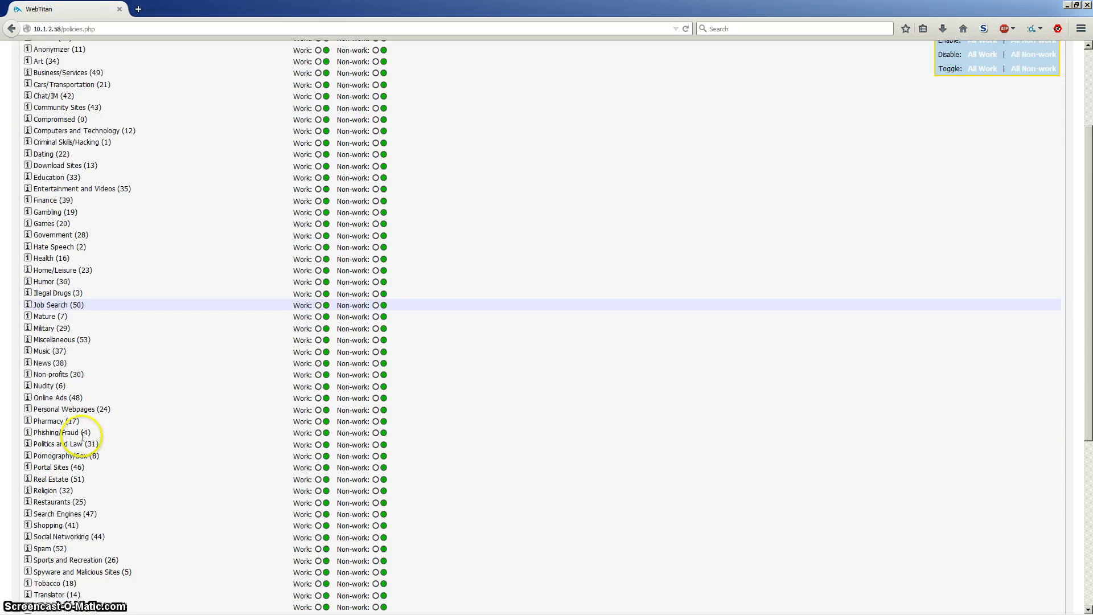
scroll(80, 439, "down", 4)
scroll(85, 447, "down", 2)
scroll(85, 493, "up", 10)
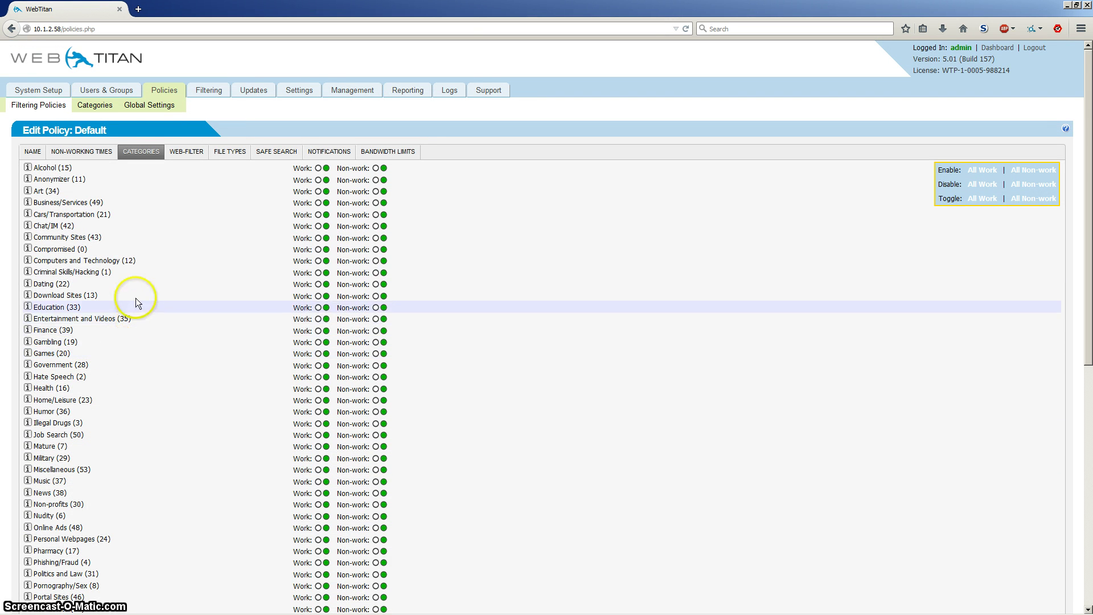
left_click(154, 336)
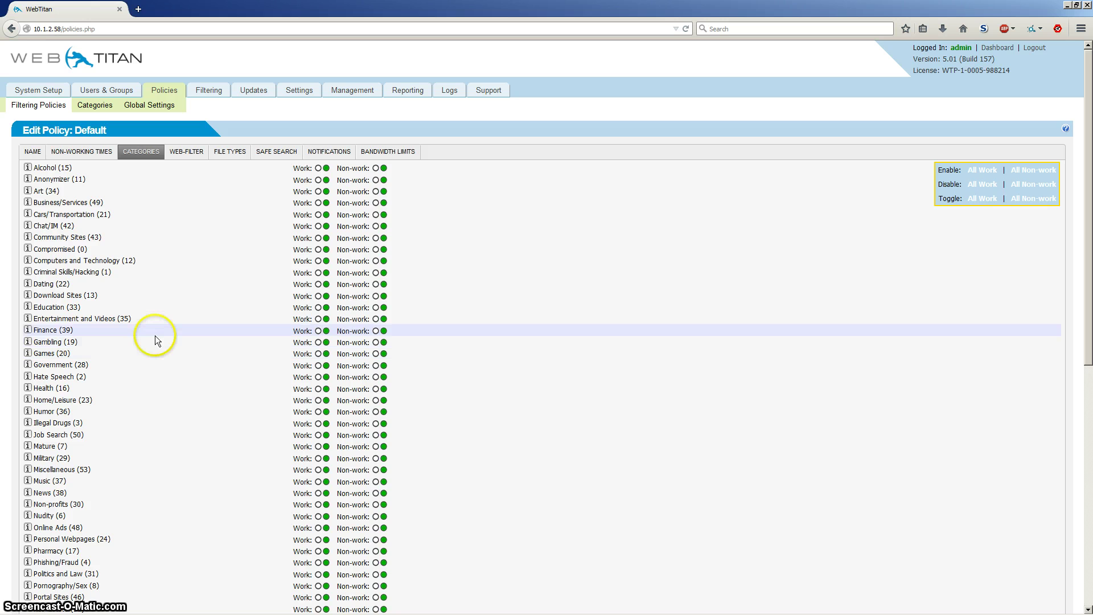
left_click(318, 169)
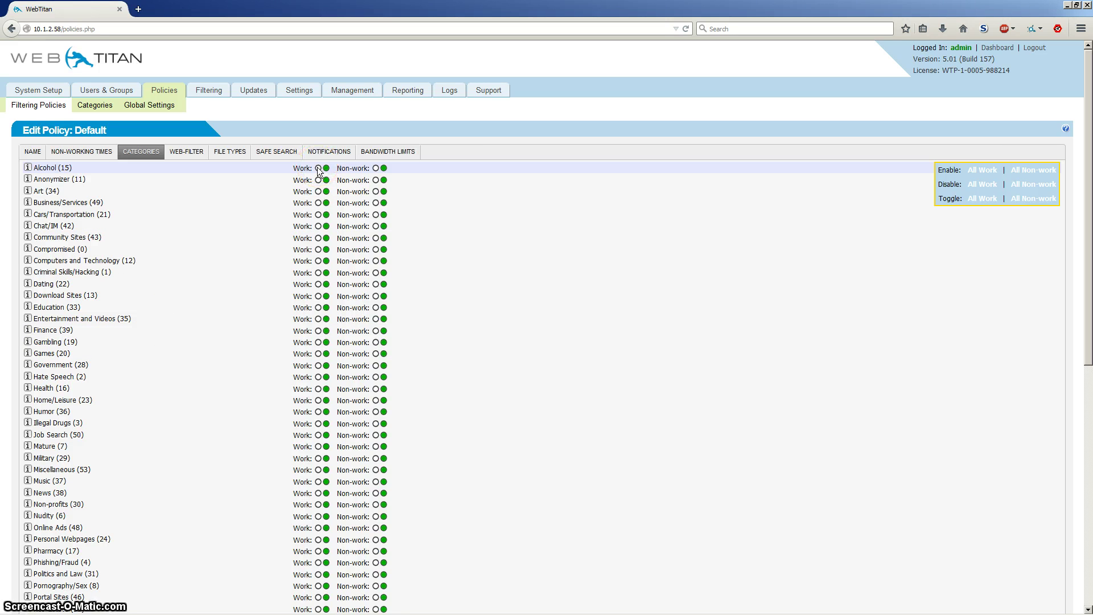
left_click(310, 174)
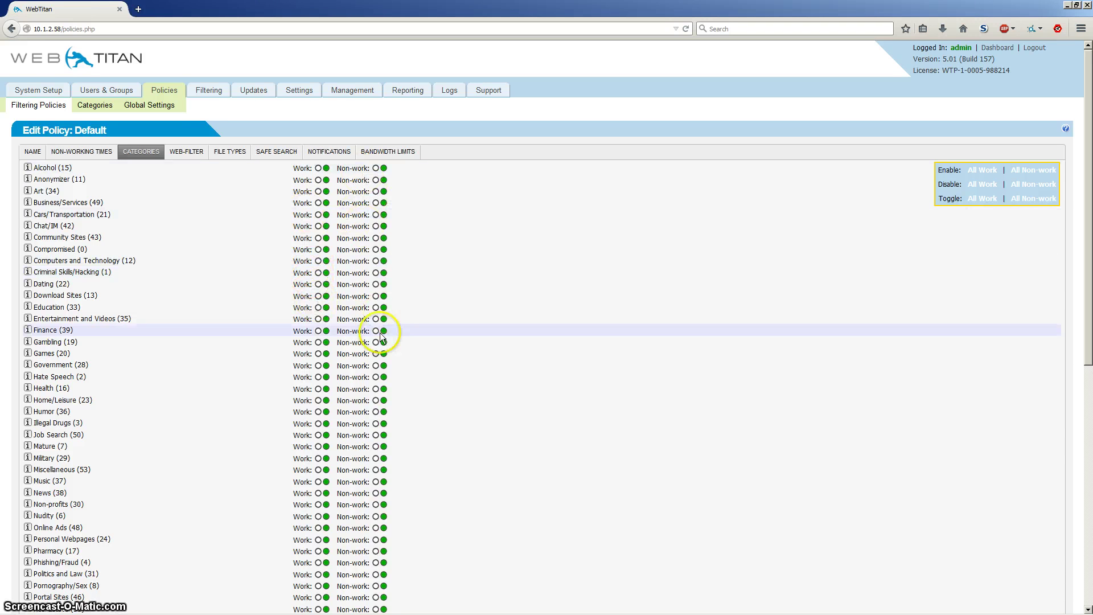
left_click(318, 169)
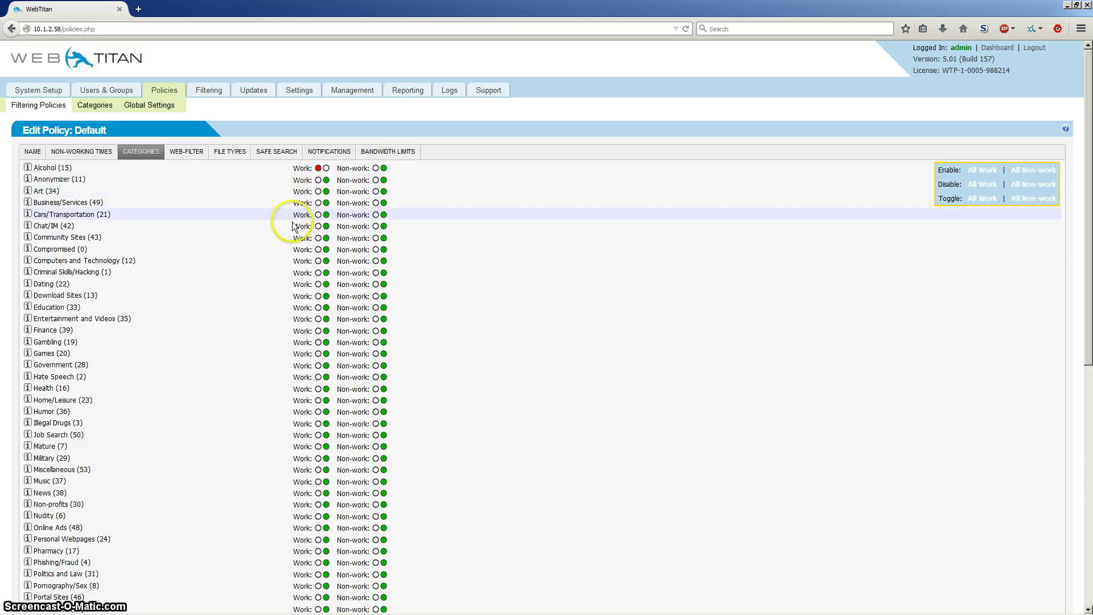
left_click(317, 180)
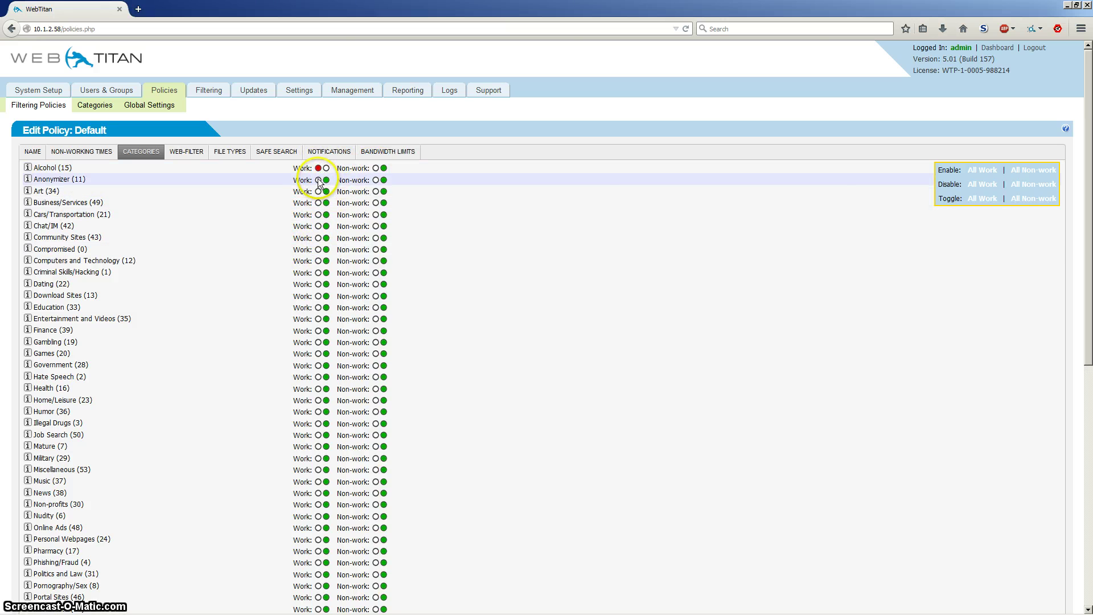
left_click(375, 180)
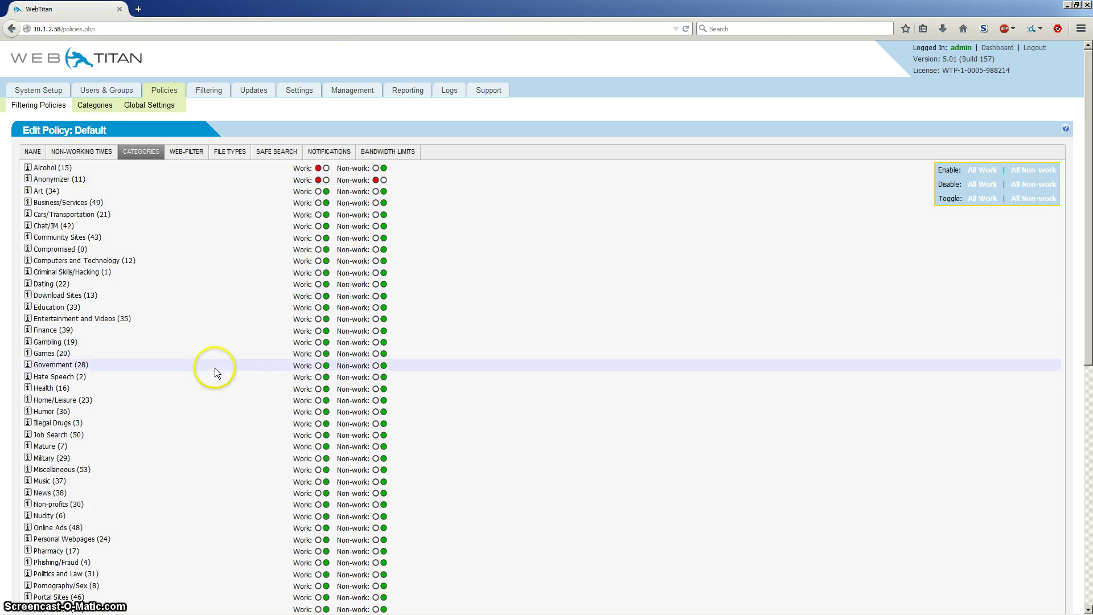
scroll(342, 367, "down", 3)
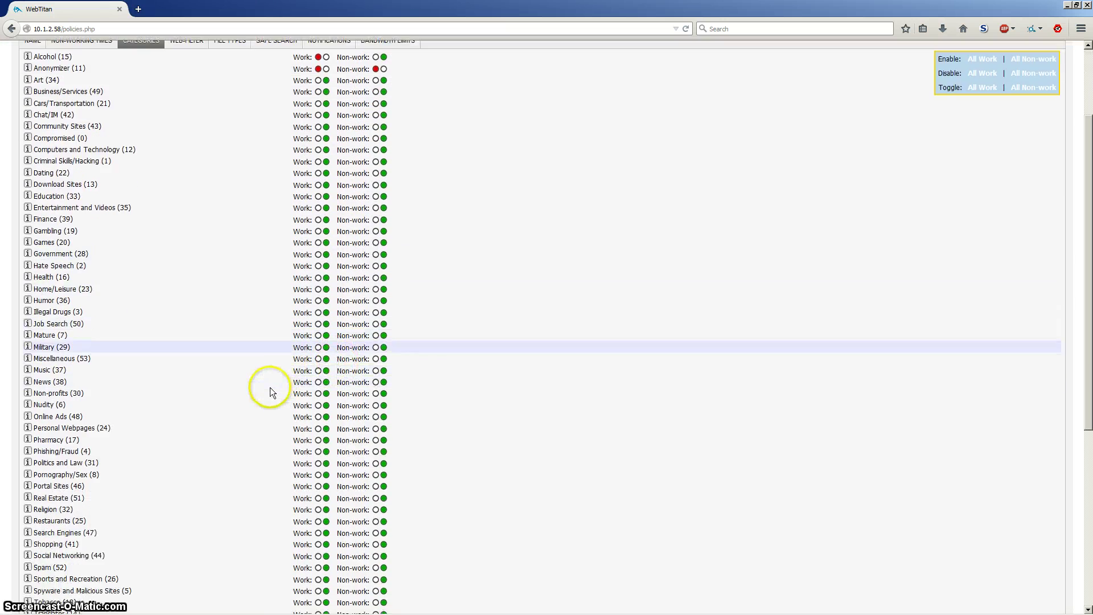
scroll(282, 342, "down", 3)
scroll(307, 393, "down", 5)
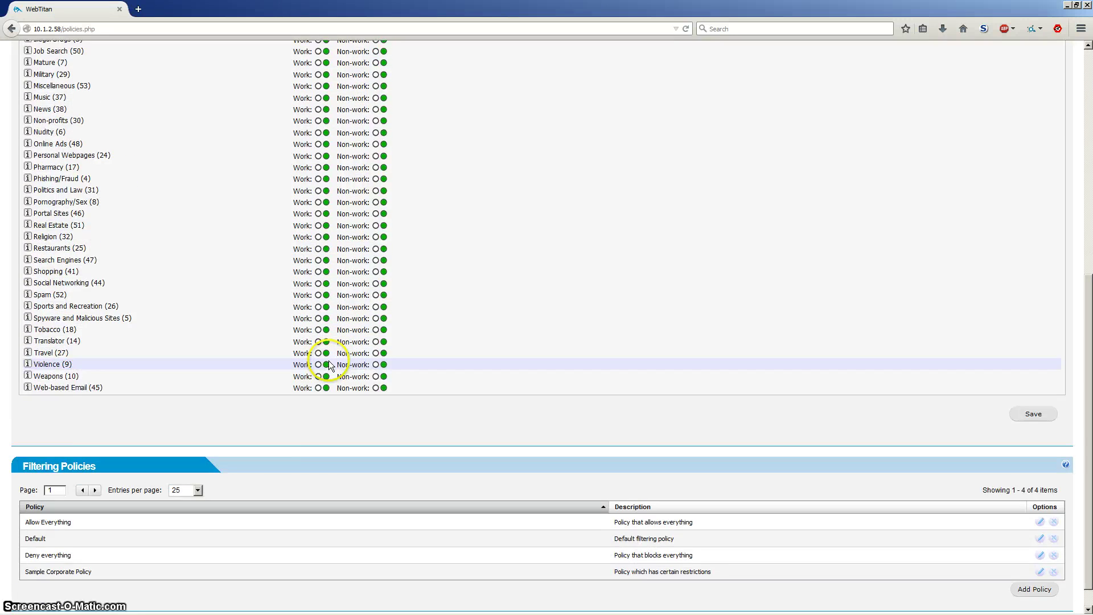
scroll(419, 310, "up", 10)
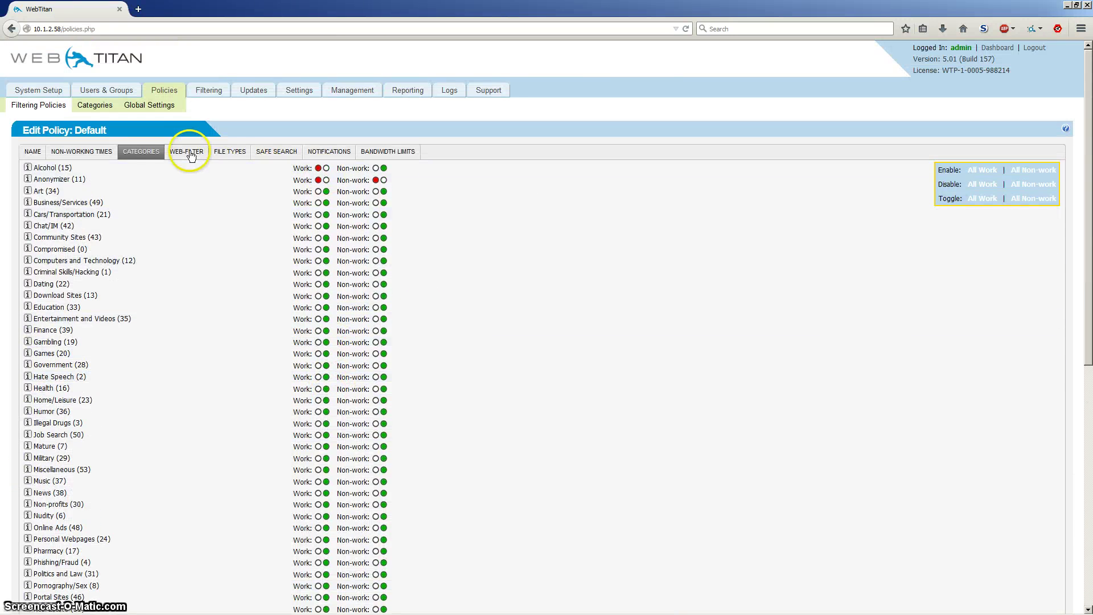
Review the Default policy's Web-Filter settings, then view Global Settings in a new tab
left_click(188, 152)
scroll(244, 286, "down", 3)
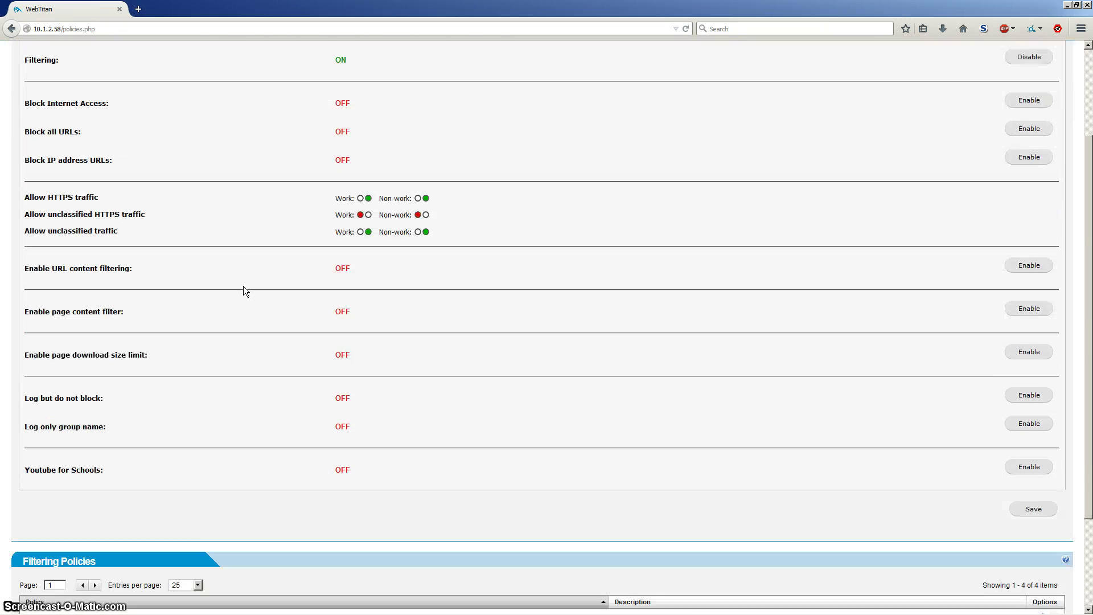
scroll(244, 286, "up", 3)
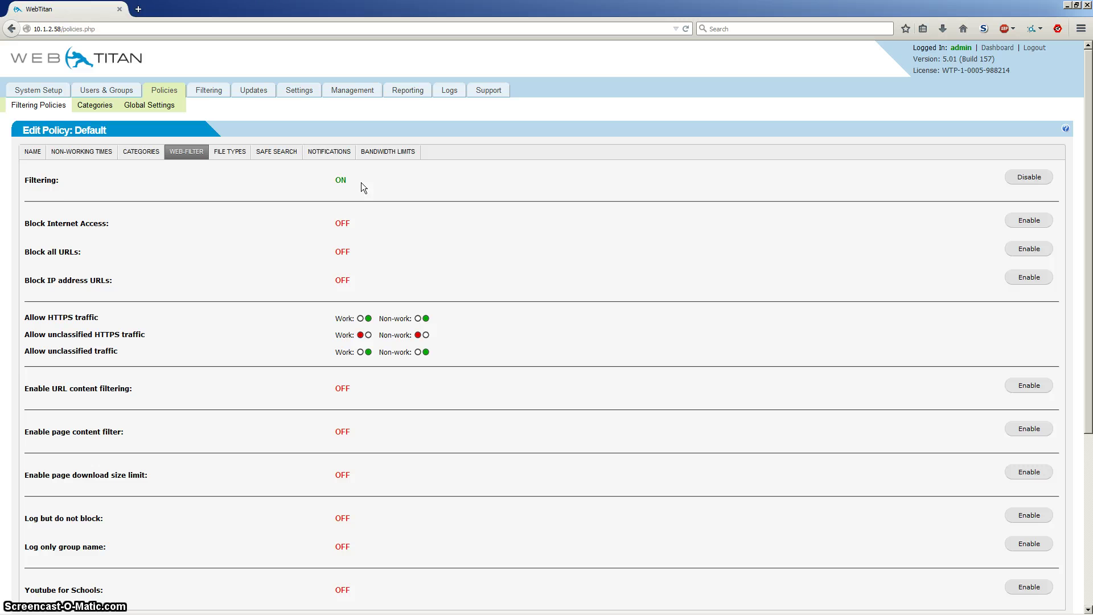
left_click(39, 228)
left_click(151, 440)
scroll(223, 463, "down", 2)
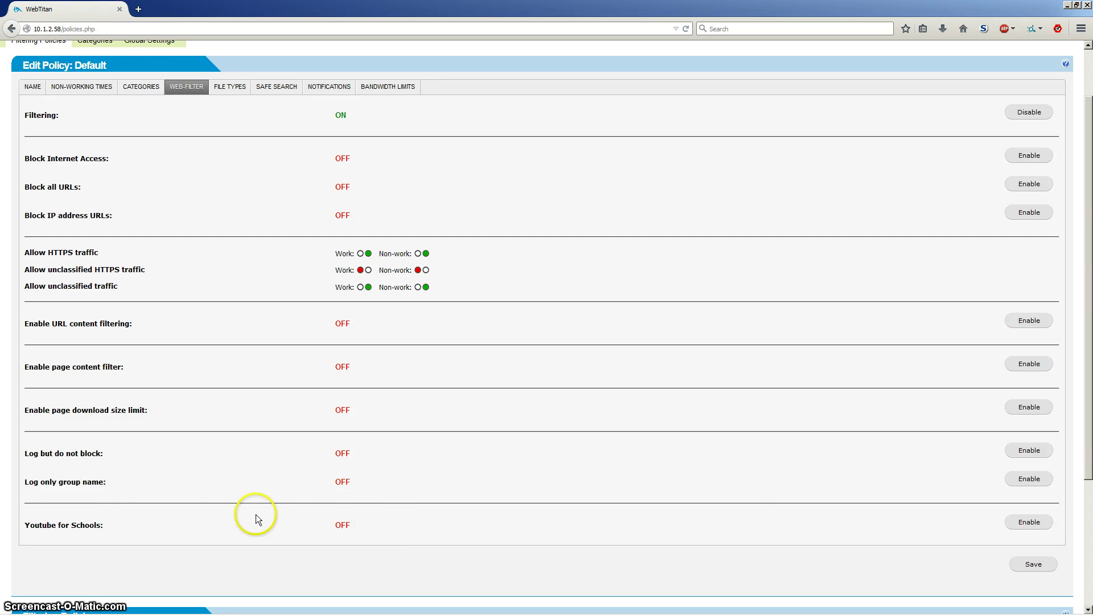
scroll(257, 511, "up", 2)
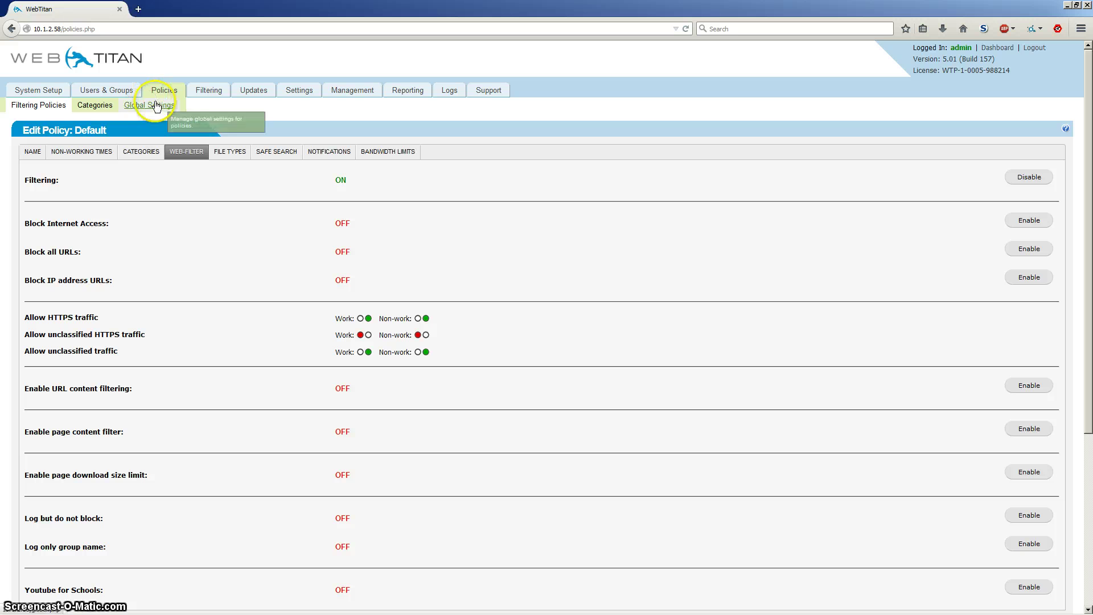
middle_click(152, 114)
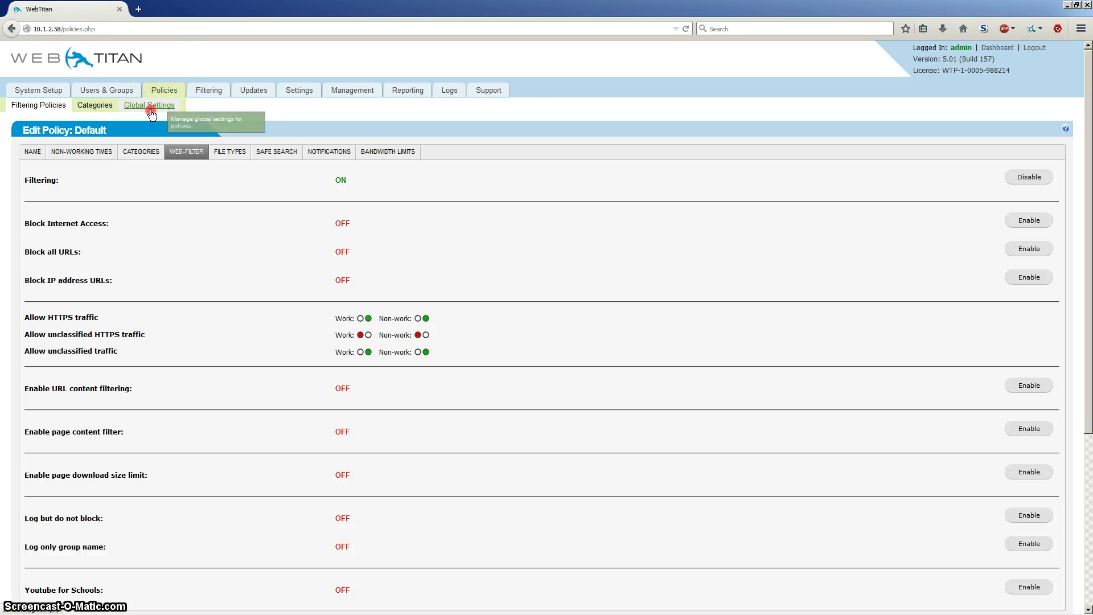
left_click(180, 9)
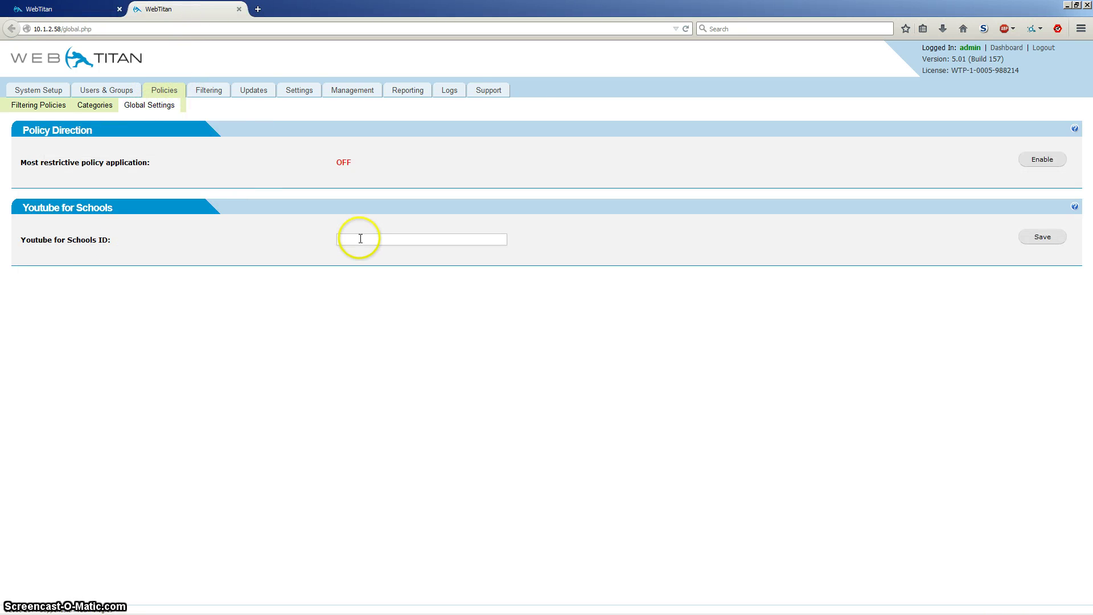
Close Global Settings, view the Default policy's File Types, and bring up Filtering in a new tab
middle_click(182, 12)
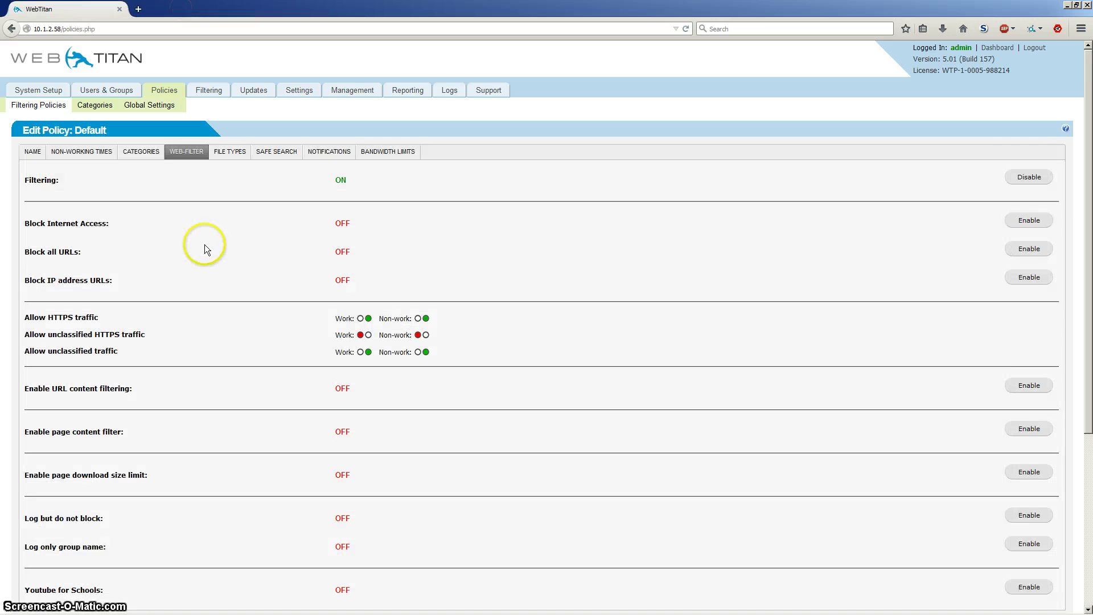
left_click(228, 153)
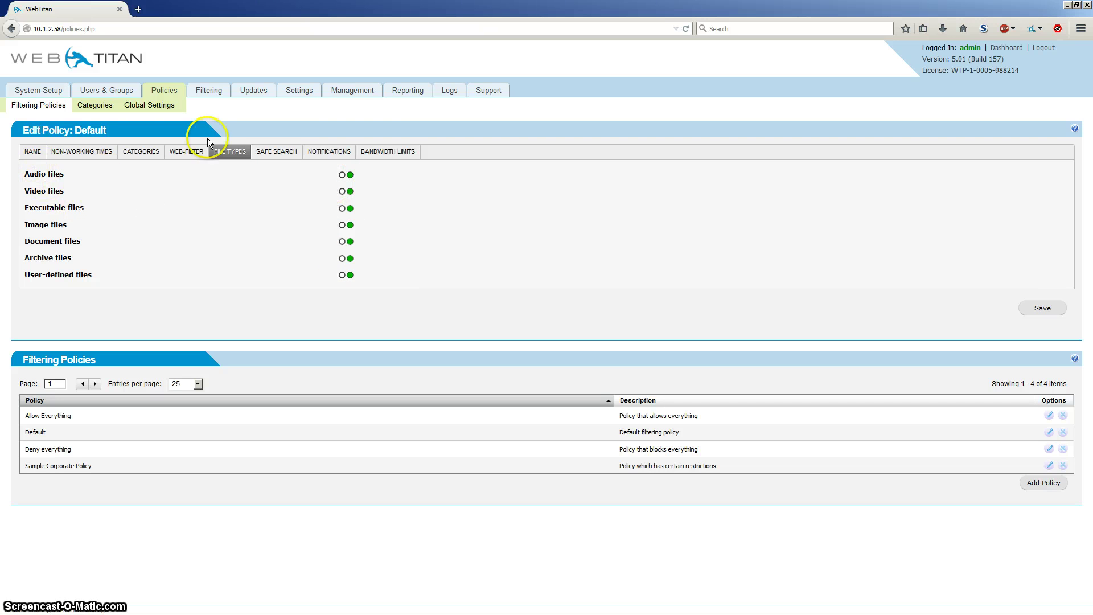
middle_click(207, 92)
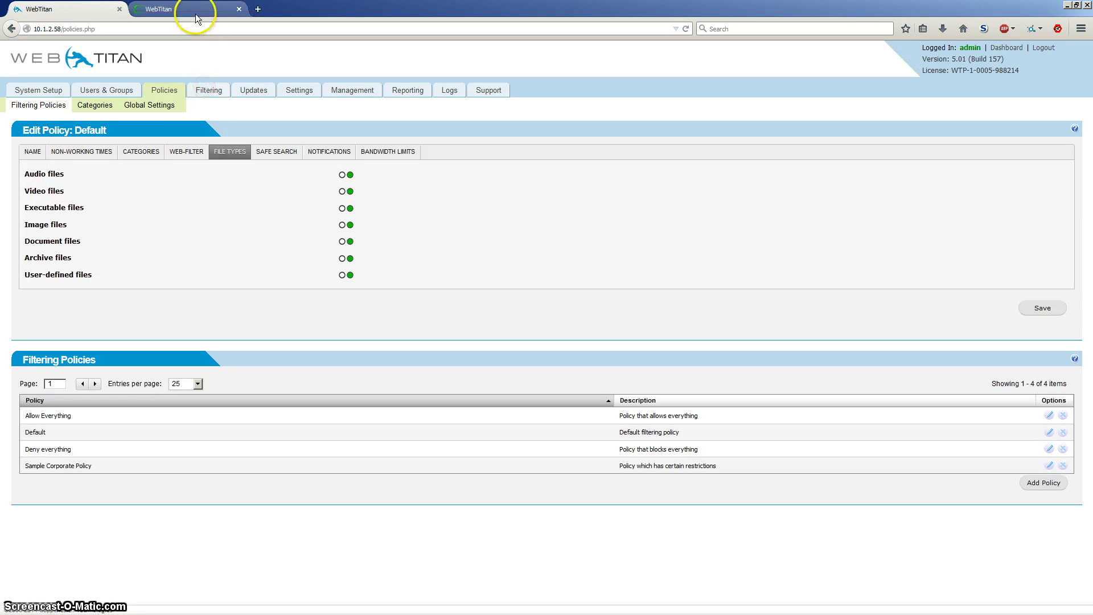
left_click(183, 9)
Check the executable, audio and video extension lists under Filtering > Extensions
left_click(220, 106)
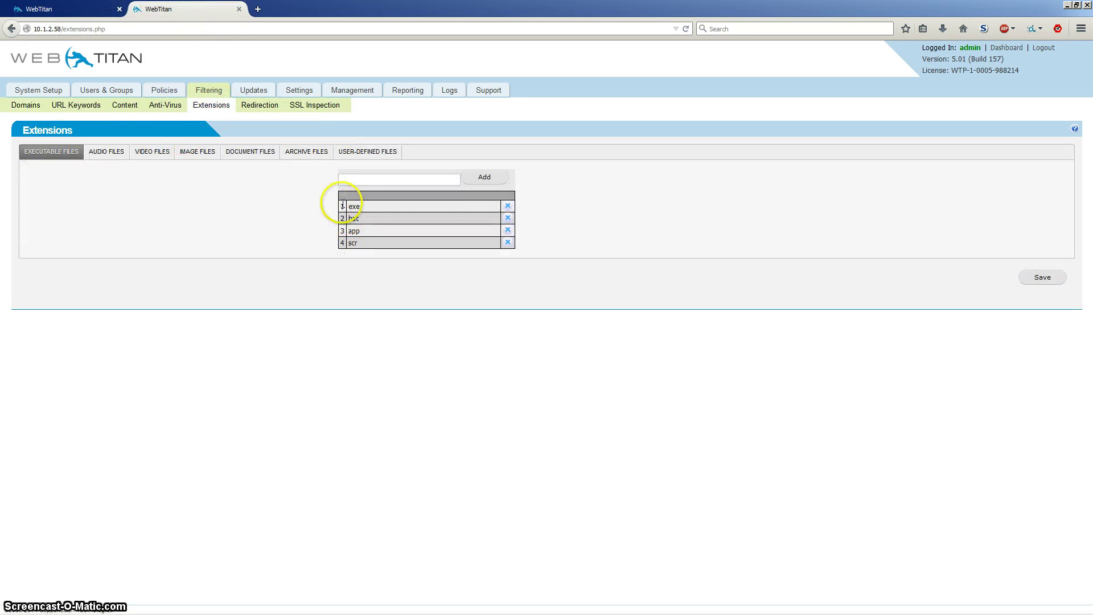
left_click(107, 151)
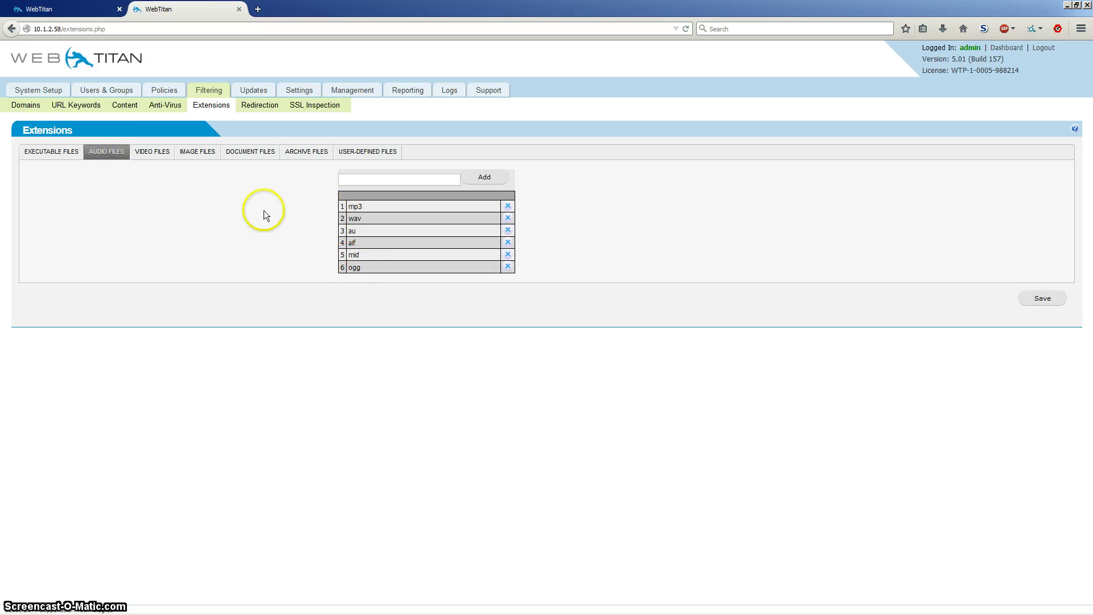
left_click(148, 154)
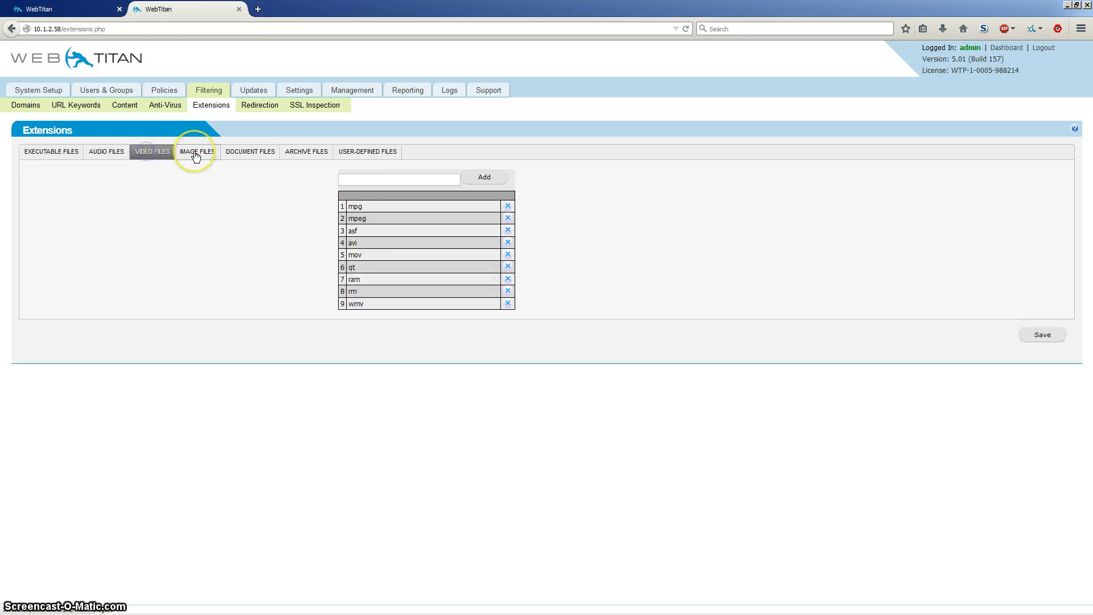
Switch the Default policy's Safe Search from Custom (Google, Yahoo, Bing) to On
middle_click(166, 13)
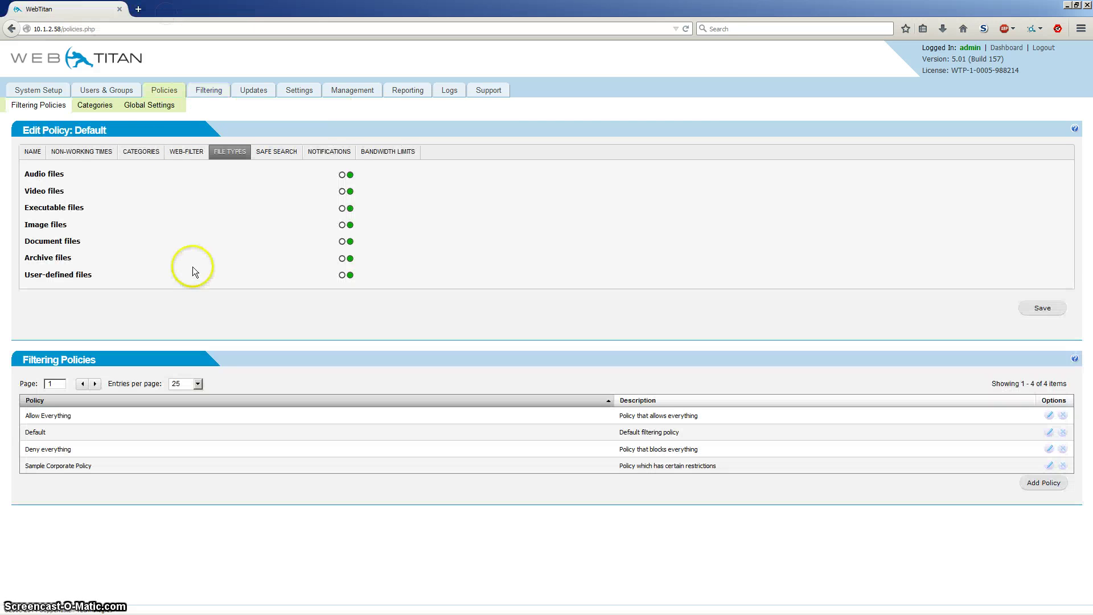
left_click(260, 158)
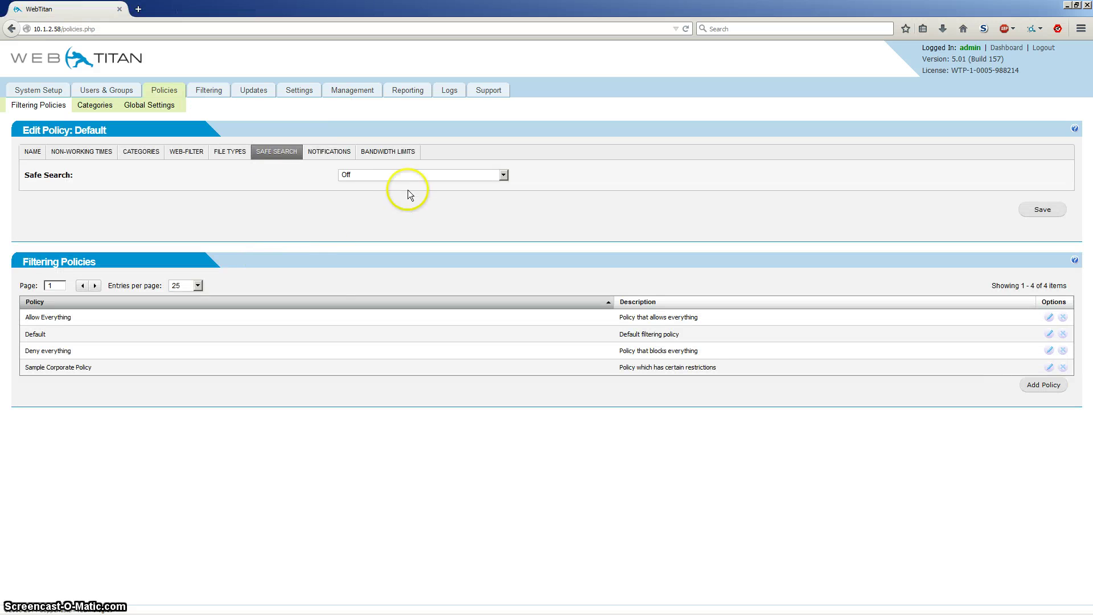
left_click(386, 175)
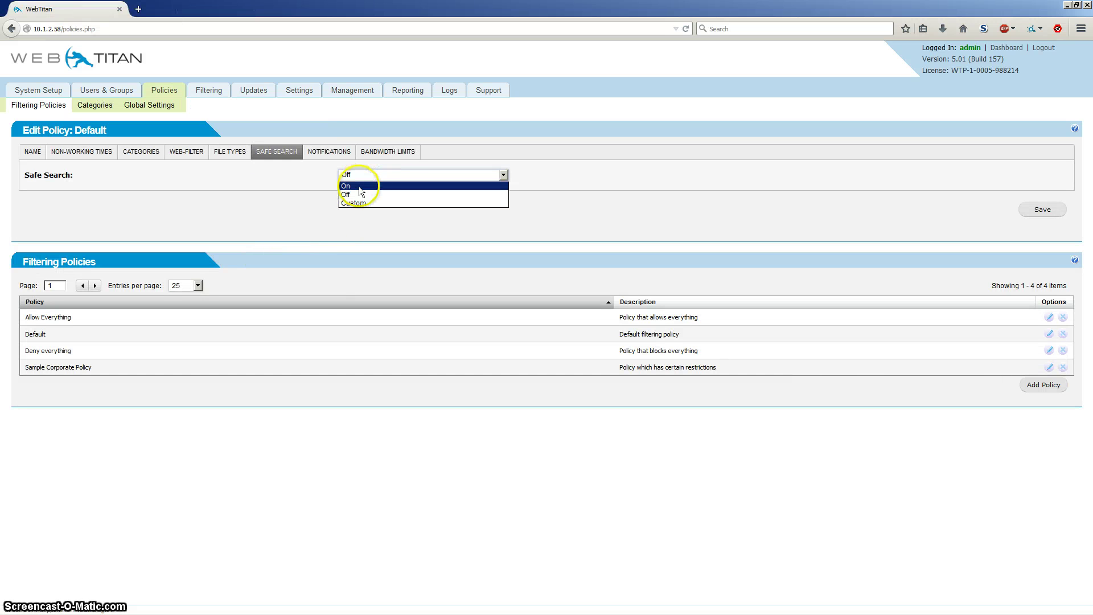
left_click(357, 203)
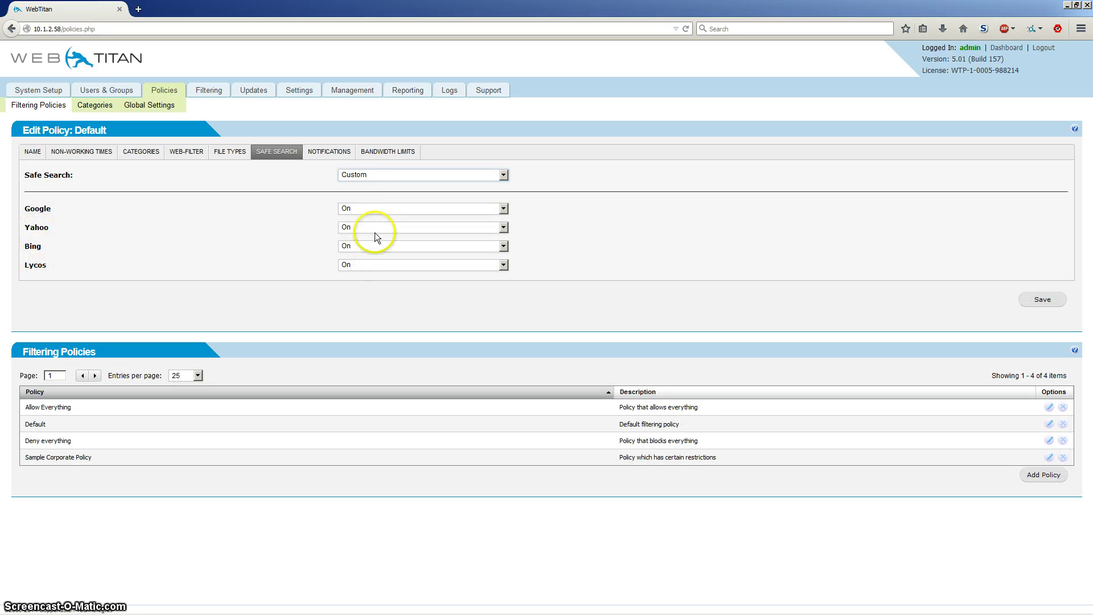
left_click(357, 209)
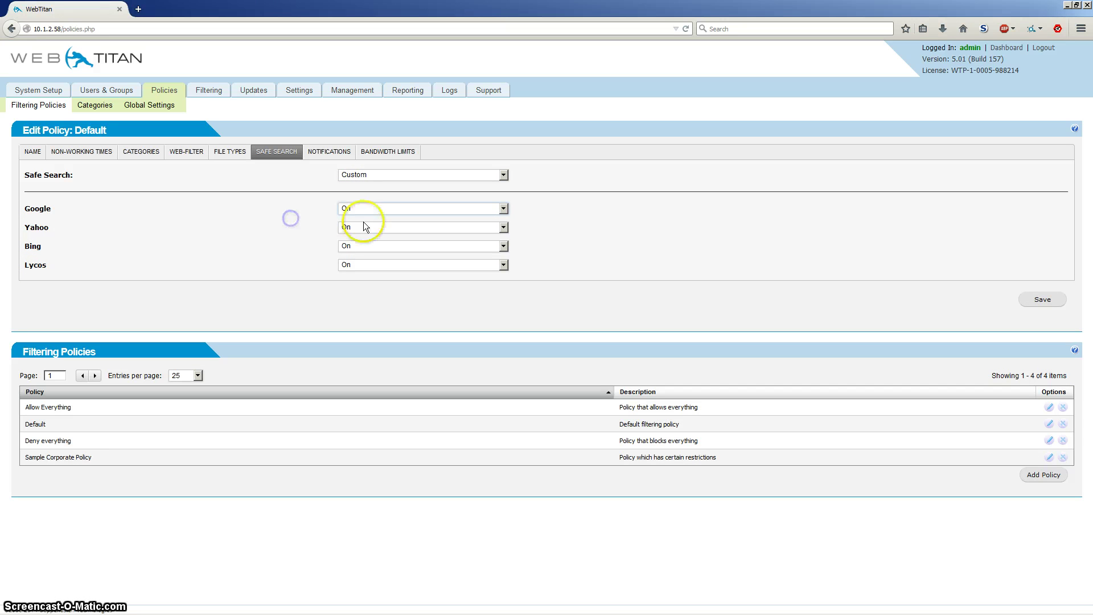
left_click(363, 226)
left_click(346, 247)
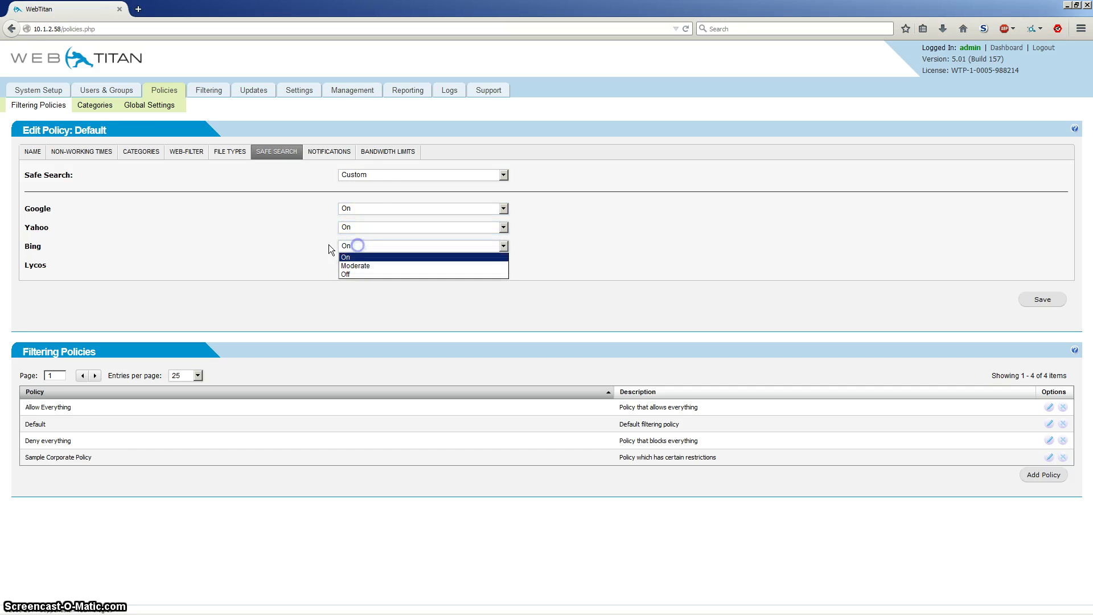
left_click(365, 177)
left_click(356, 184)
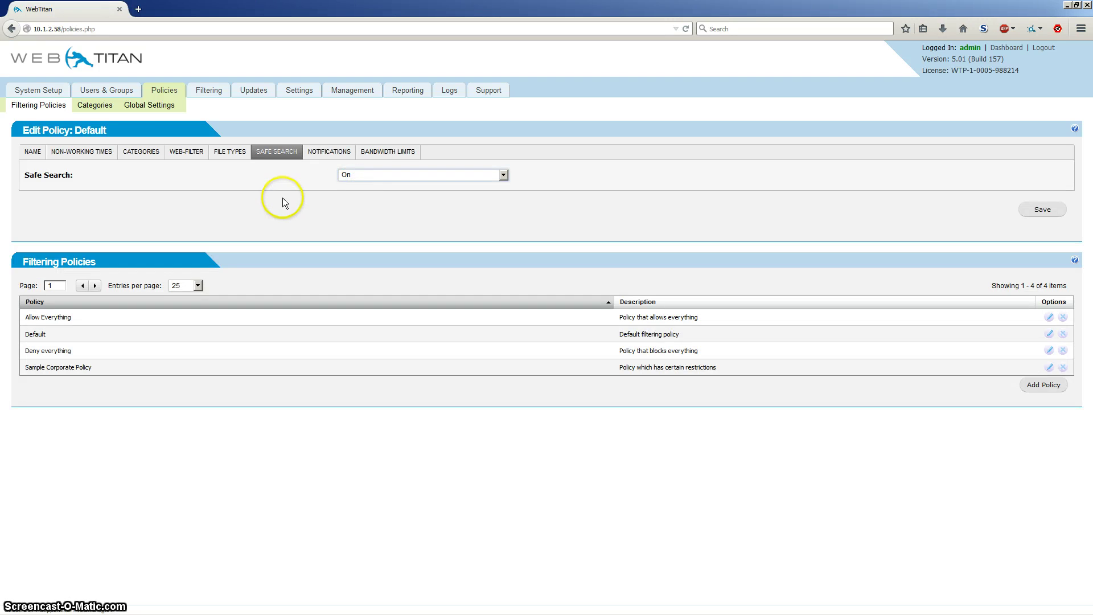
Show the Default policy's Notifications settings and select the email recipients field
left_click(321, 150)
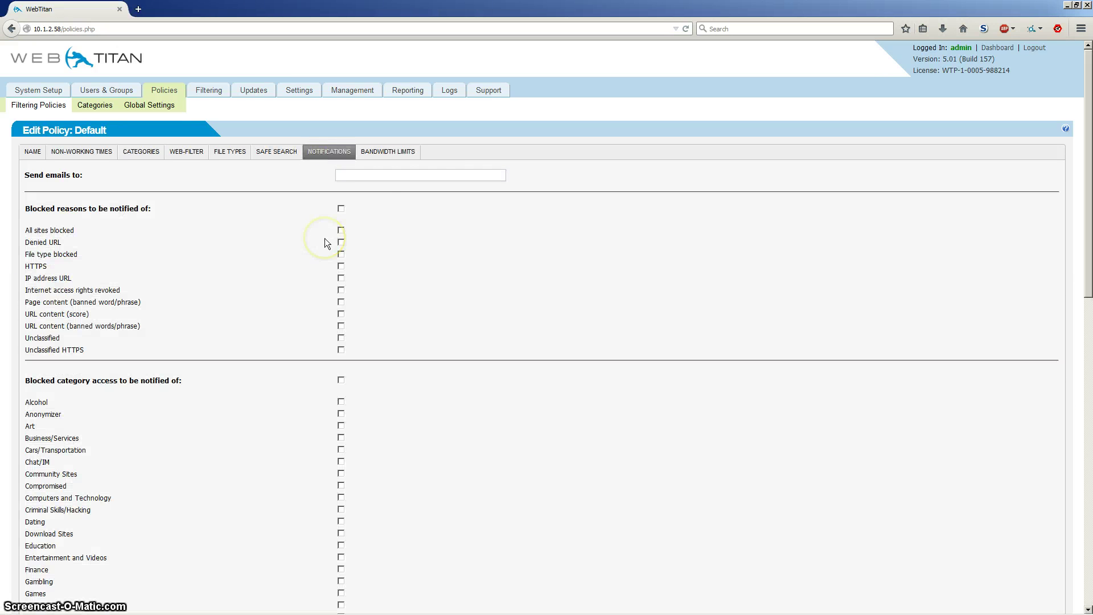
left_click(385, 174)
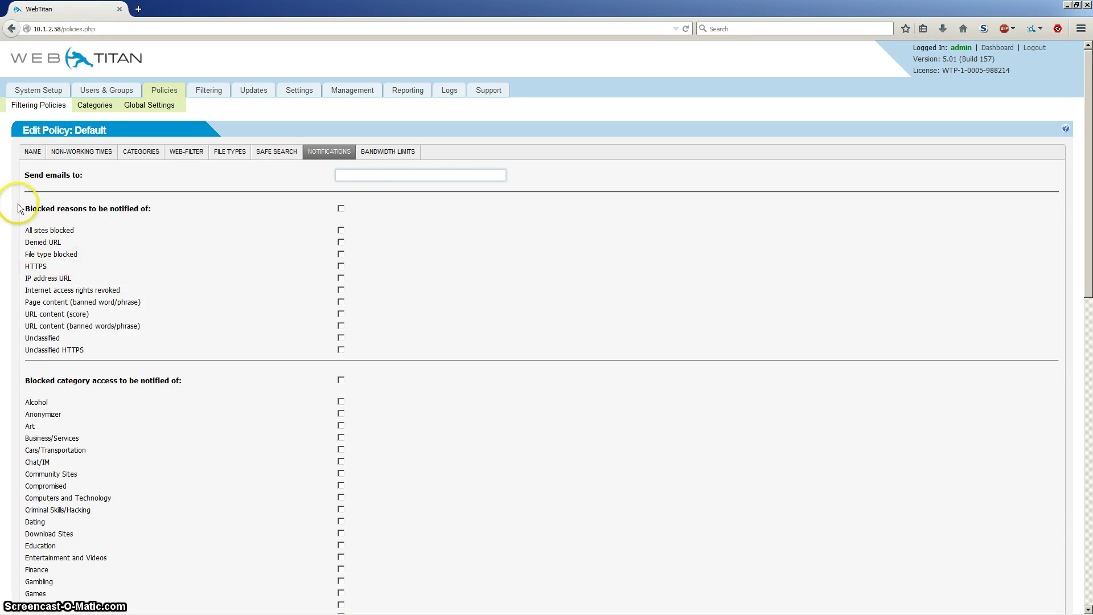
scroll(39, 478, "down", 5)
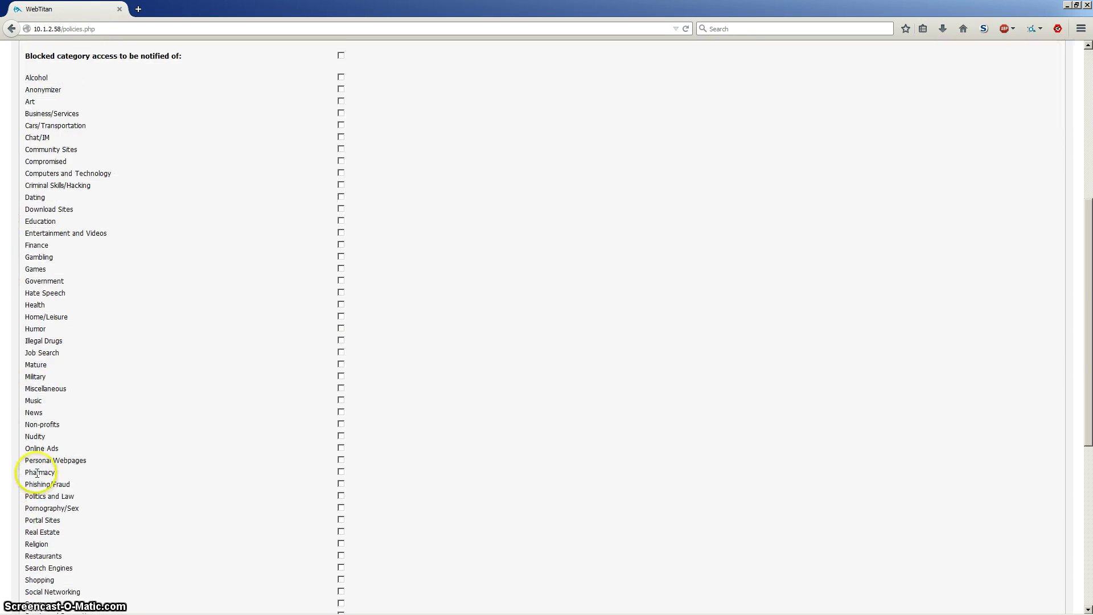
scroll(22, 342, "up", 5)
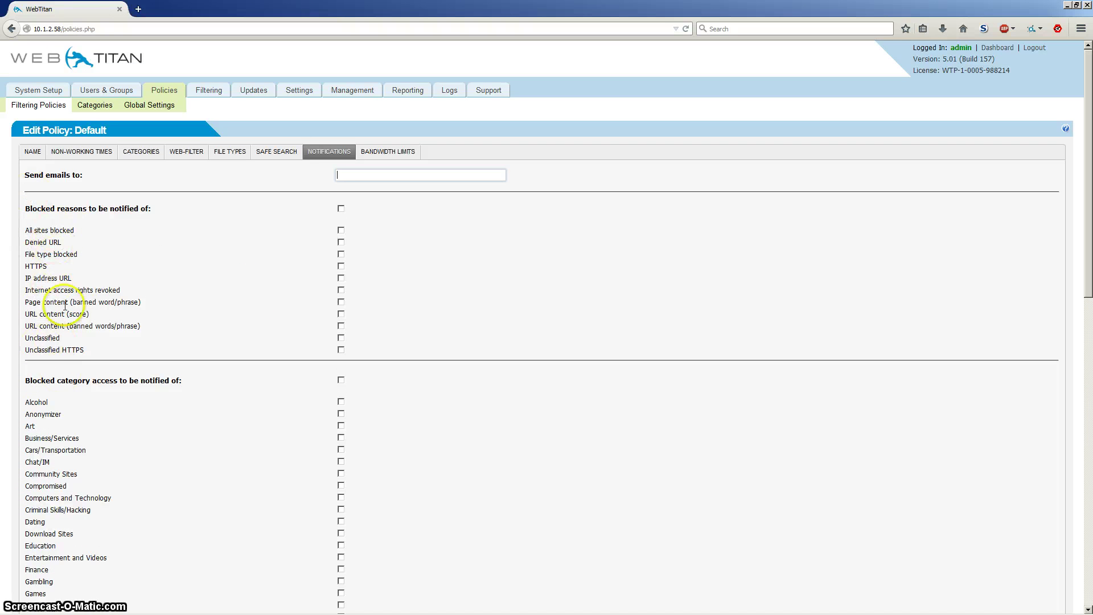
Inspect the Default policy's Bandwidth Quota of 0 MB under Bandwidth Limits
left_click(393, 154)
left_click_drag(366, 175, 323, 179)
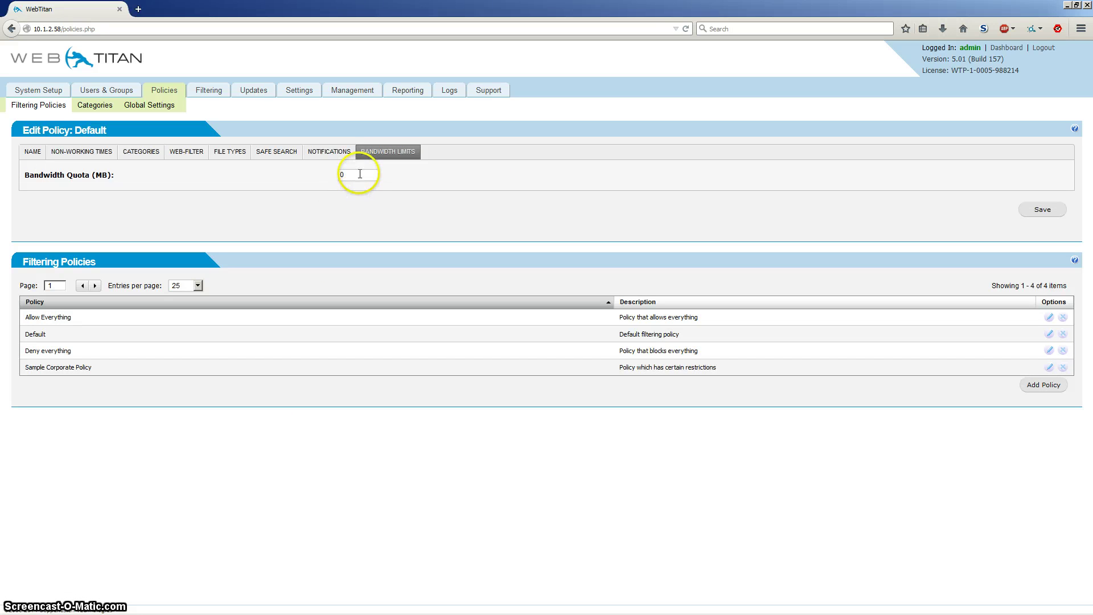
left_click(316, 180)
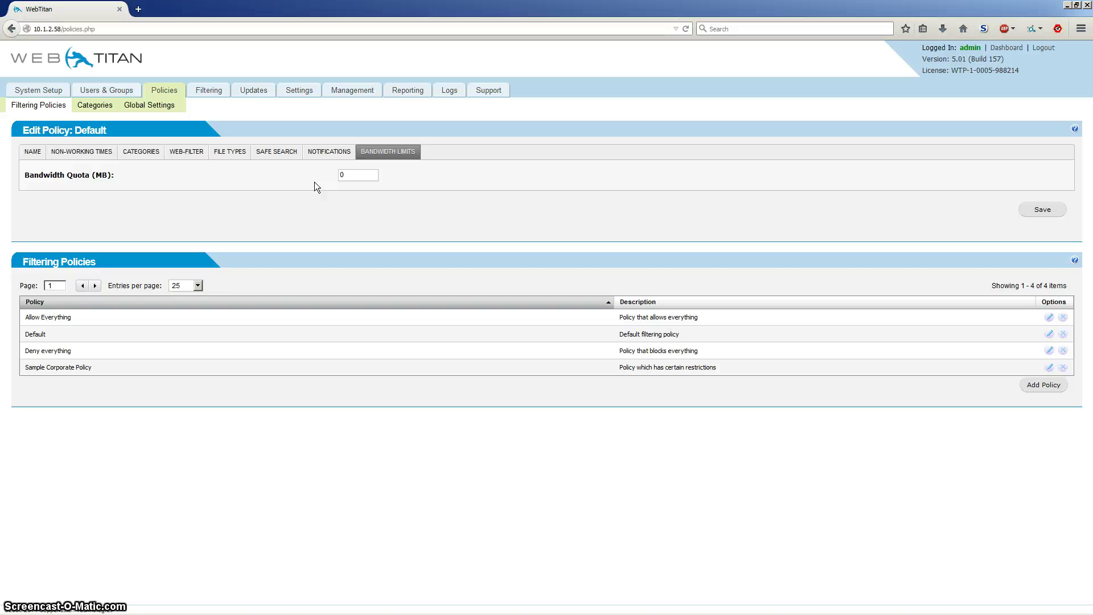
left_click(343, 175)
left_click(293, 191)
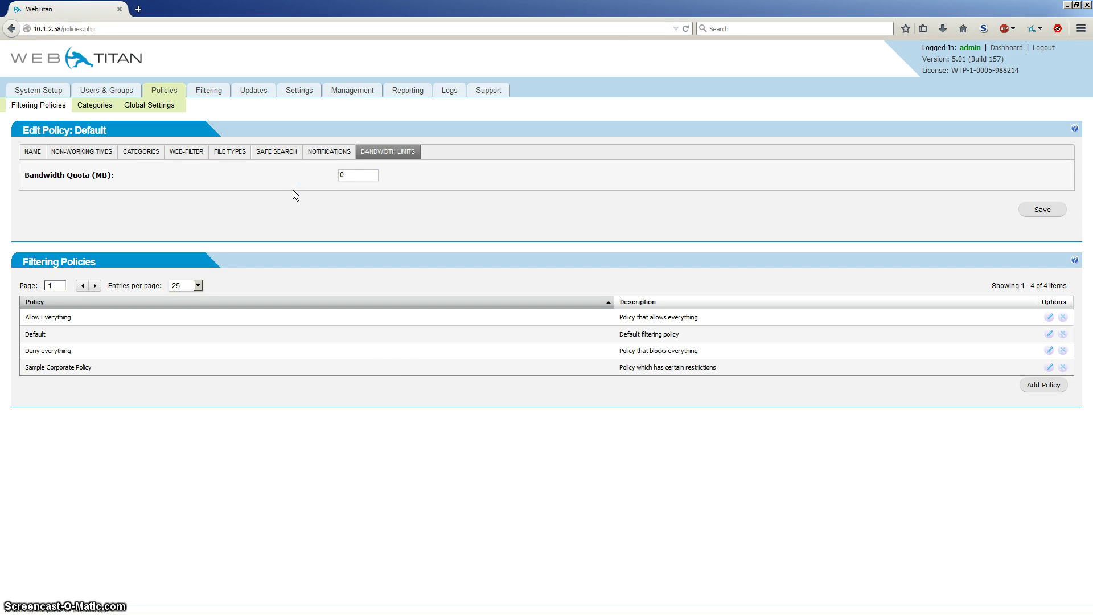
left_click(390, 363)
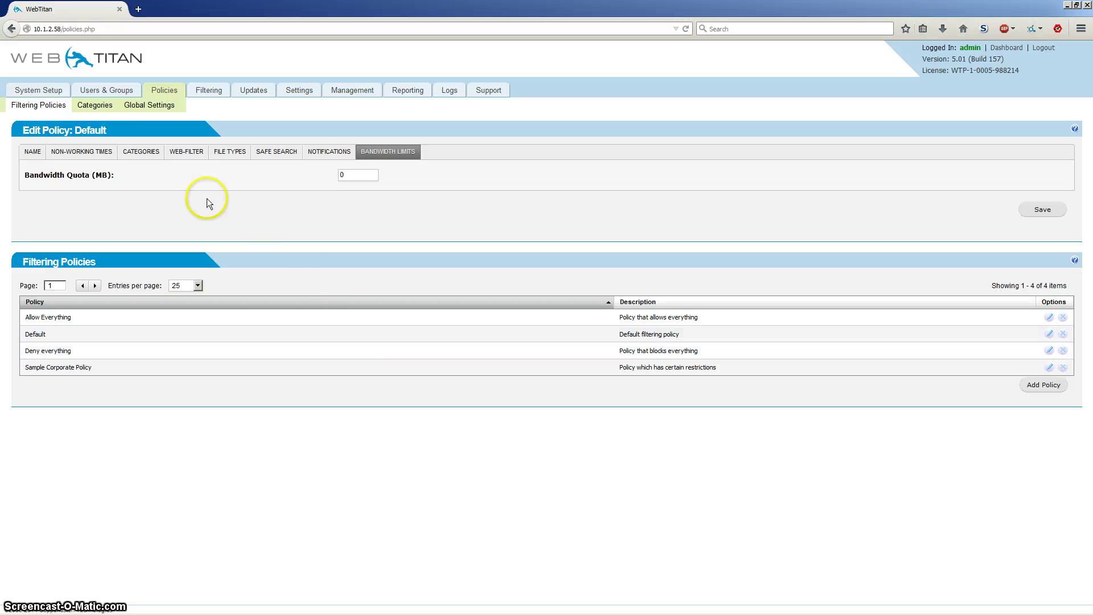
left_click(94, 105)
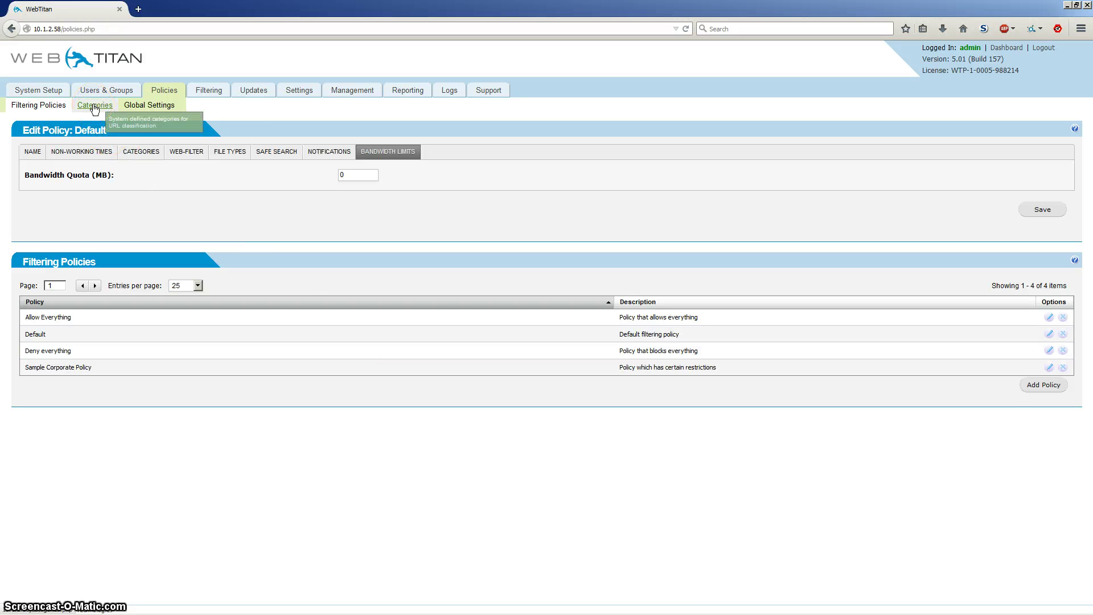
left_click(107, 110)
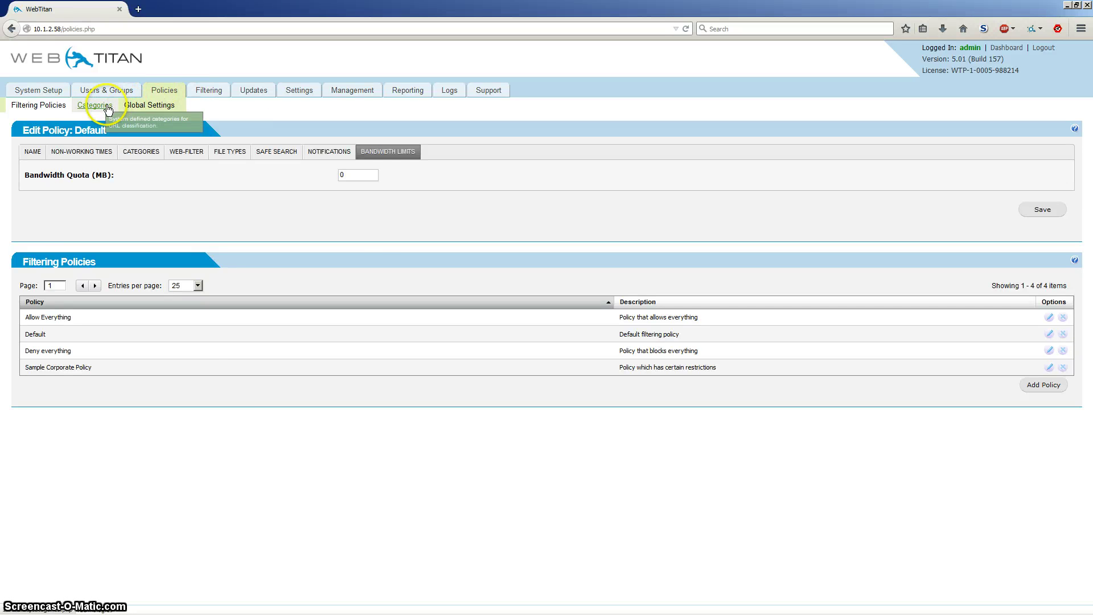
left_click(183, 9)
left_click(366, 162)
type("w.")
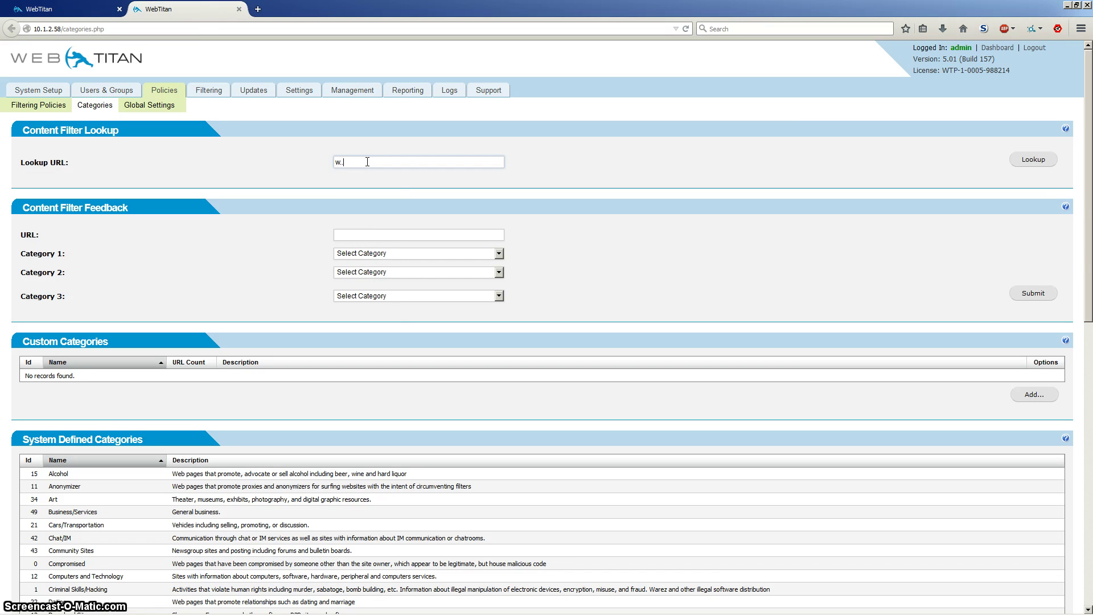
key("BackSpace")
type("titan.com")
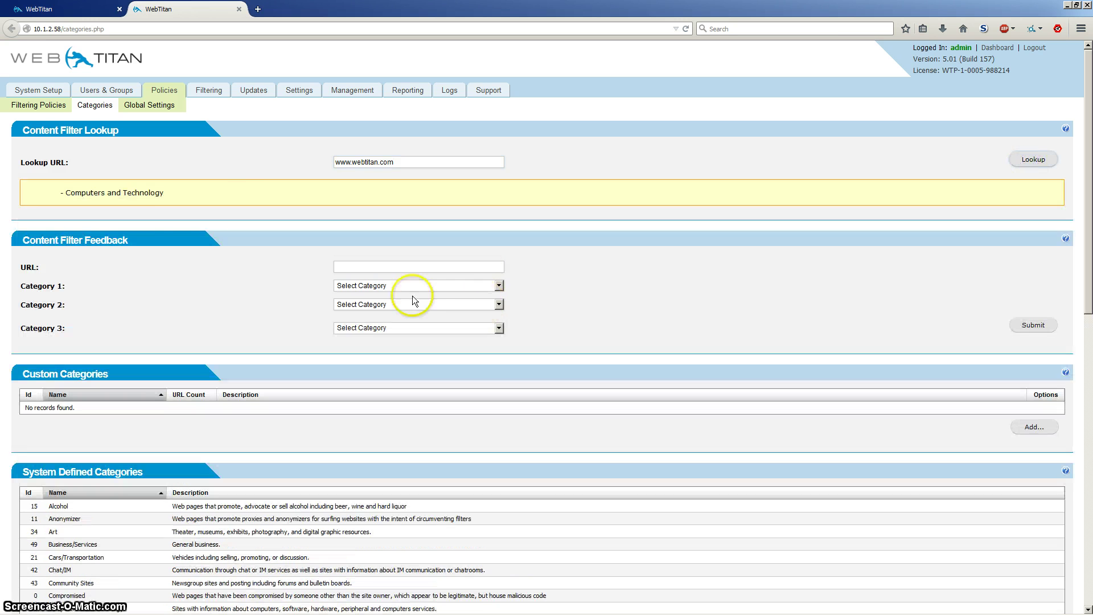
left_click_drag(163, 193, 62, 189)
left_click(129, 196)
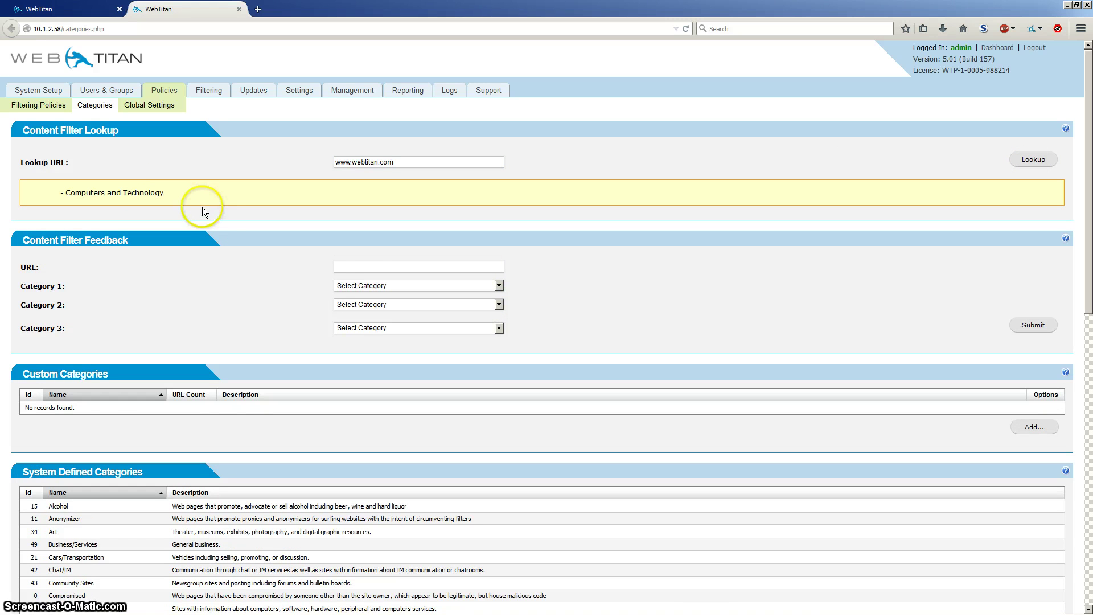
Review the feedback form's Category 1 options, leaving the category unselected
left_click(361, 267)
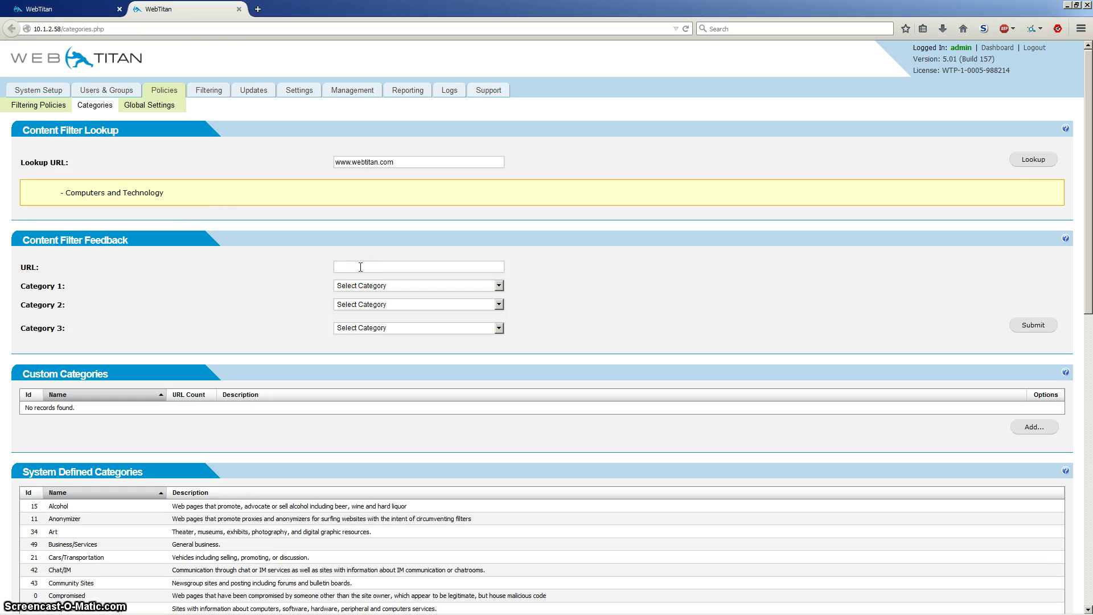
left_click(355, 286)
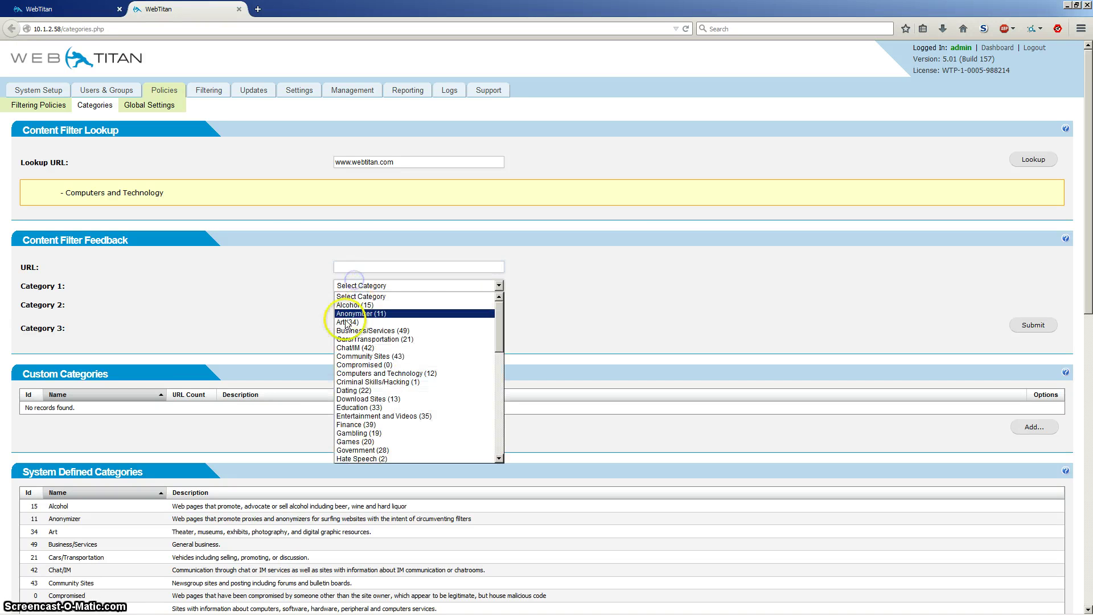
left_click(288, 289)
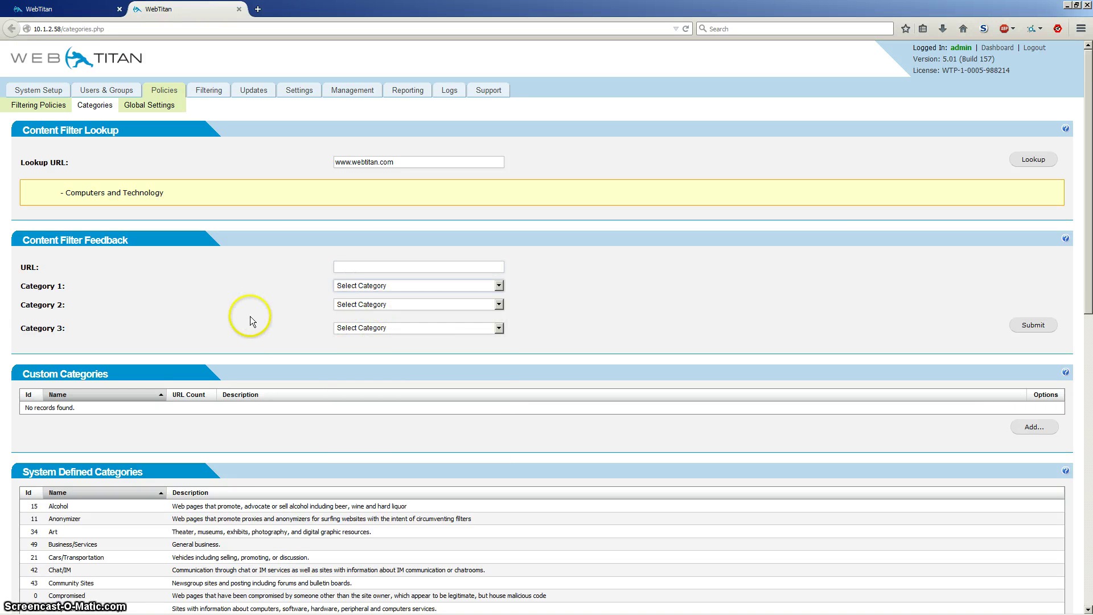
scroll(561, 377, "down", 3)
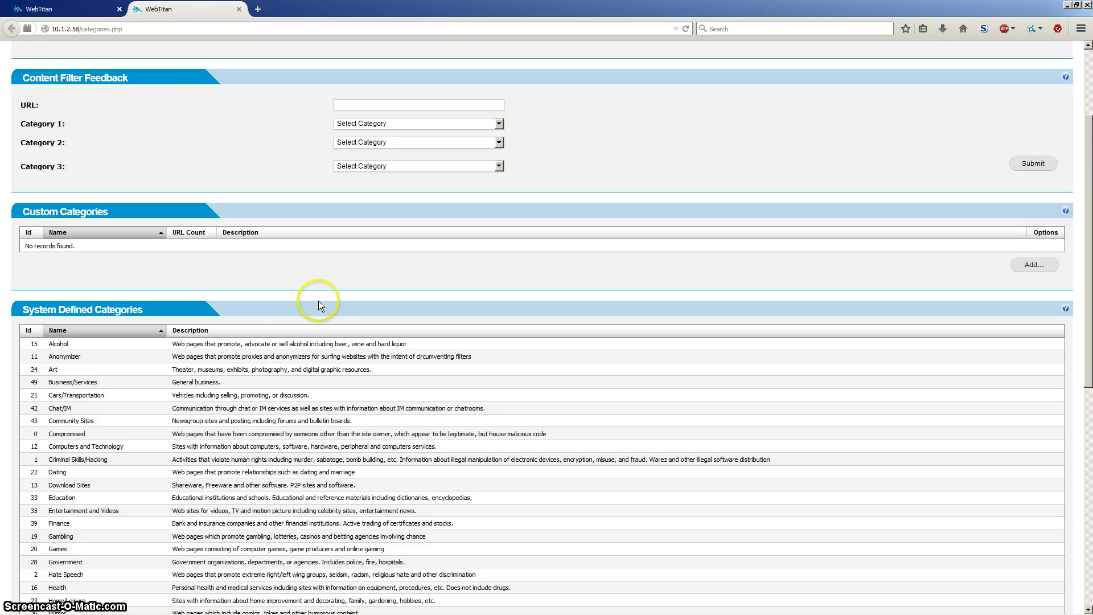
scroll(319, 301, "up", 1)
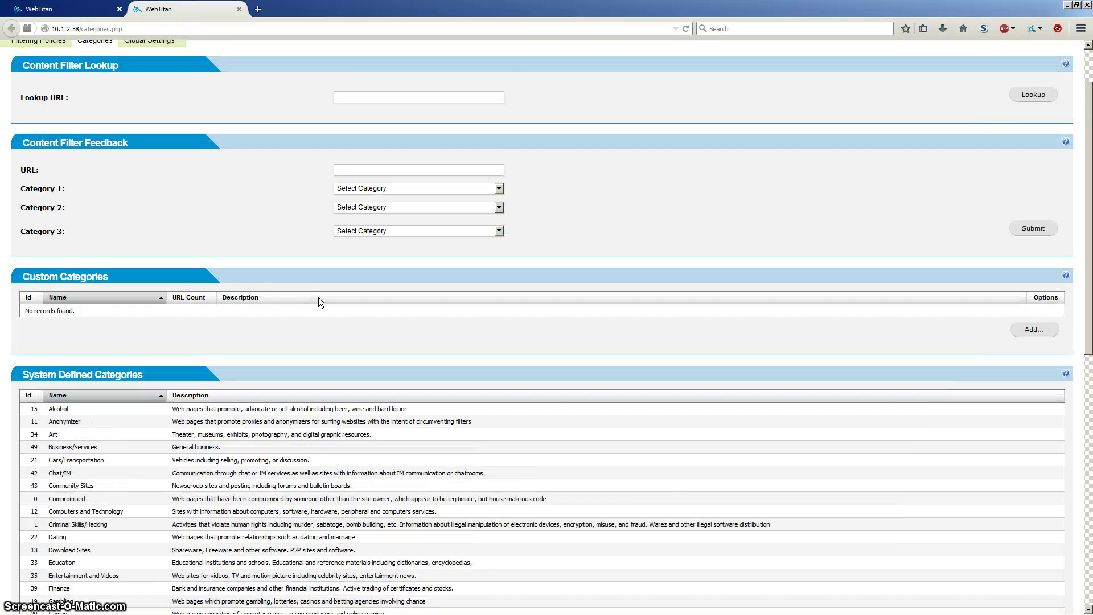
scroll(319, 298, "up", 1)
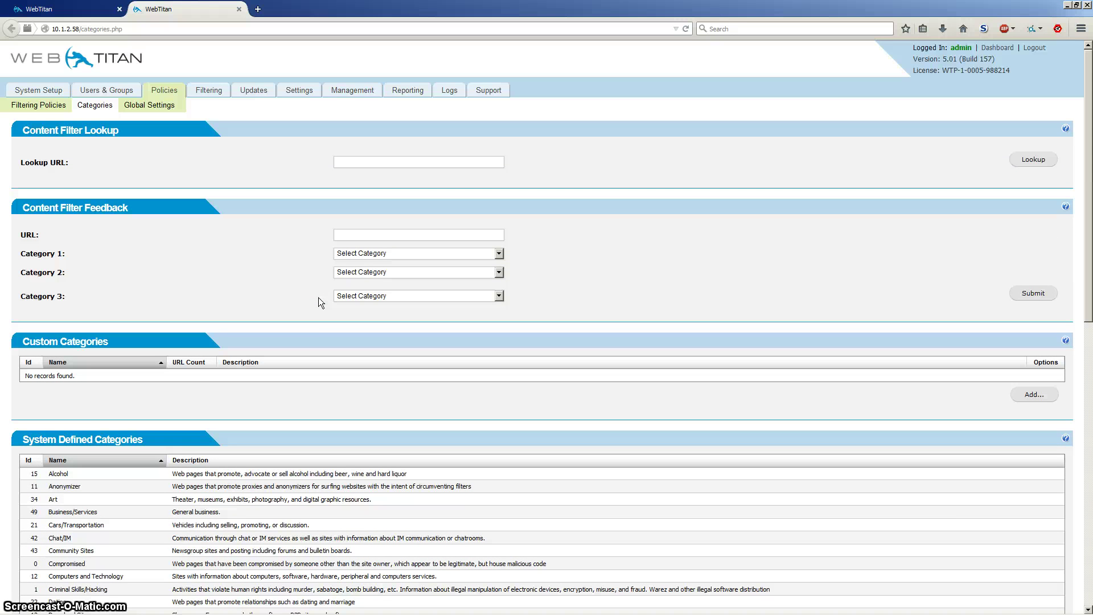